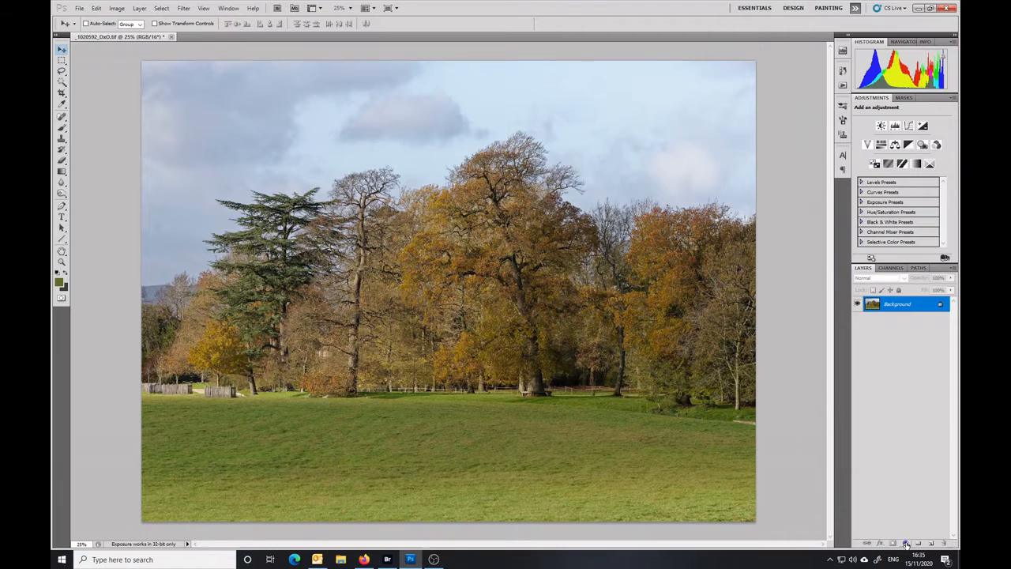
Add a Curves adjustment layer above the Background and reset its curve to the default after a trial midpoint.
{"action": "left_click", "coordinate": [906, 544]}
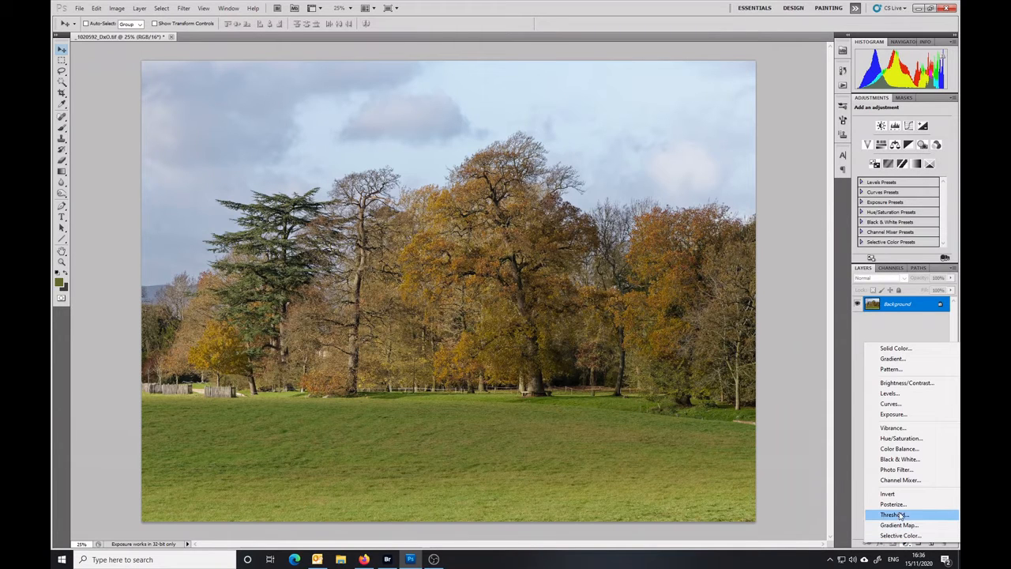
{"action": "left_click", "coordinate": [901, 403]}
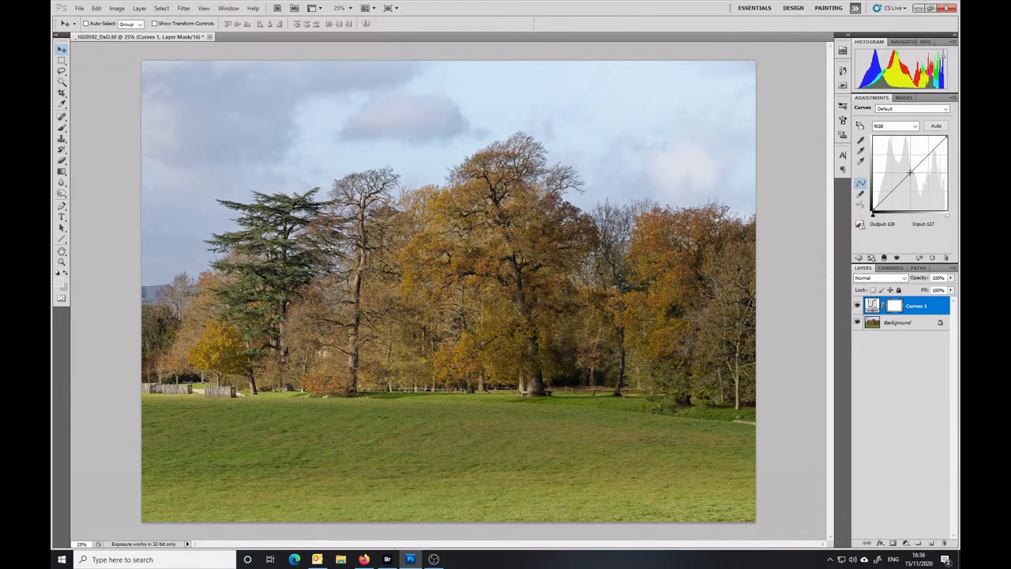
{"action": "mouse_move", "coordinate": [910, 172]}
{"action": "left_mouse_down"}
{"action": "mouse_move", "coordinate": [910, 156]}
{"action": "mouse_move", "coordinate": [916, 187]}
{"action": "mouse_move", "coordinate": [918, 162]}
{"action": "mouse_move", "coordinate": [914, 169]}
{"action": "mouse_move", "coordinate": [909, 158]}
{"action": "mouse_move", "coordinate": [910, 183]}
{"action": "mouse_move", "coordinate": [911, 173]}
{"action": "left_mouse_up"}
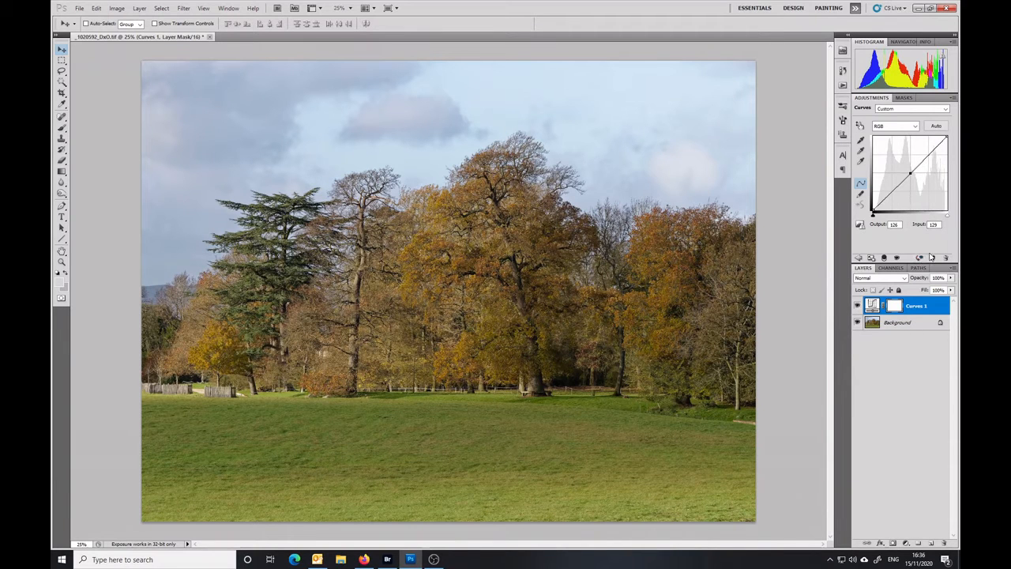
{"action": "left_click", "coordinate": [924, 259]}
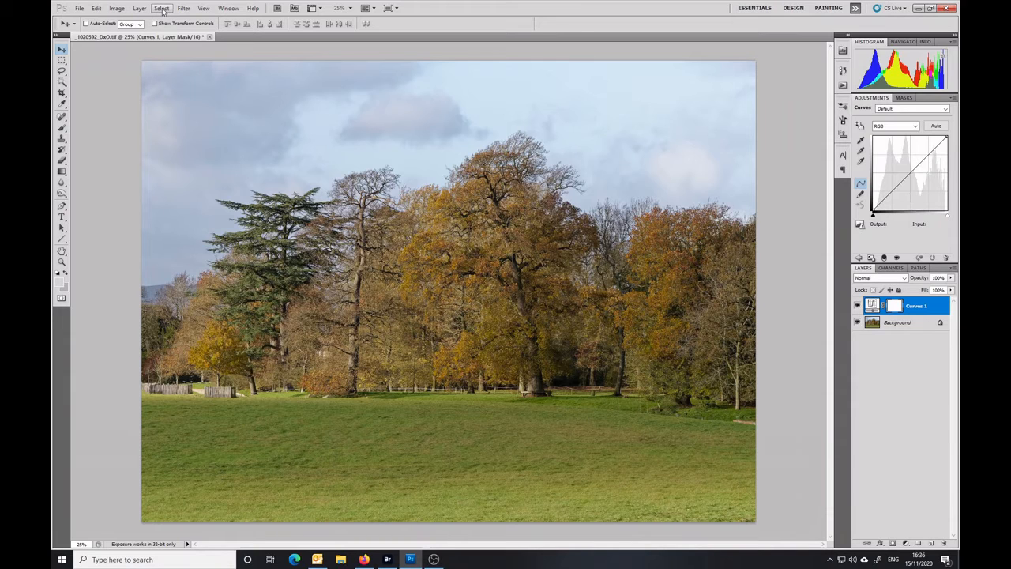
Mask the Curves layer to the sampled grass using Color Range at fuzziness 33, and darken it with a curve point at input 146, output 111.
{"action": "left_click", "coordinate": [162, 9]}
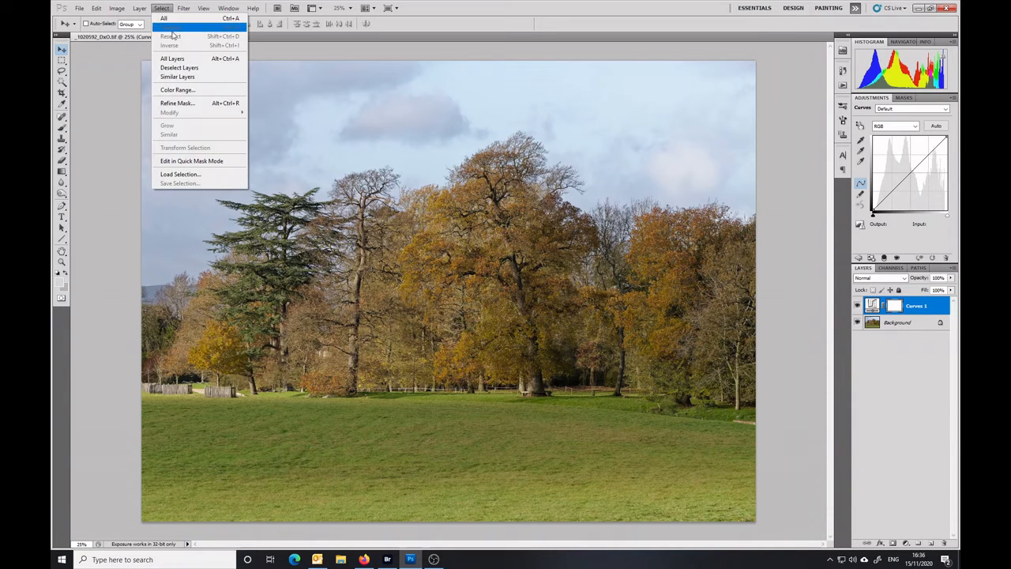
{"action": "left_click", "coordinate": [191, 93]}
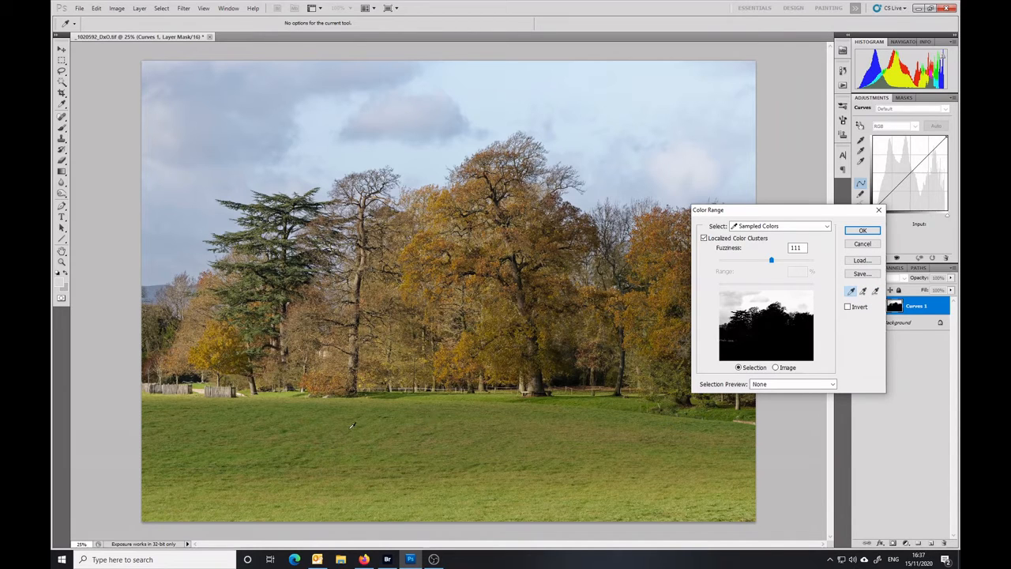
{"action": "left_click", "coordinate": [353, 424]}
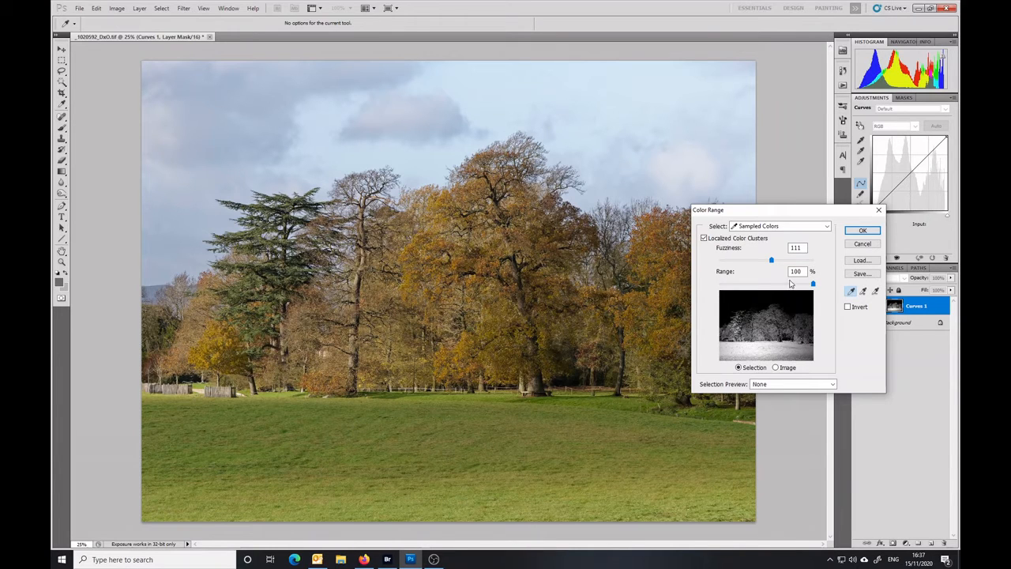
{"action": "mouse_move", "coordinate": [812, 284]}
{"action": "left_mouse_down"}
{"action": "mouse_move", "coordinate": [746, 292]}
{"action": "mouse_move", "coordinate": [817, 284]}
{"action": "left_mouse_up"}
{"action": "left_click_drag", "start_coordinate": [772, 262], "coordinate": [734, 281]}
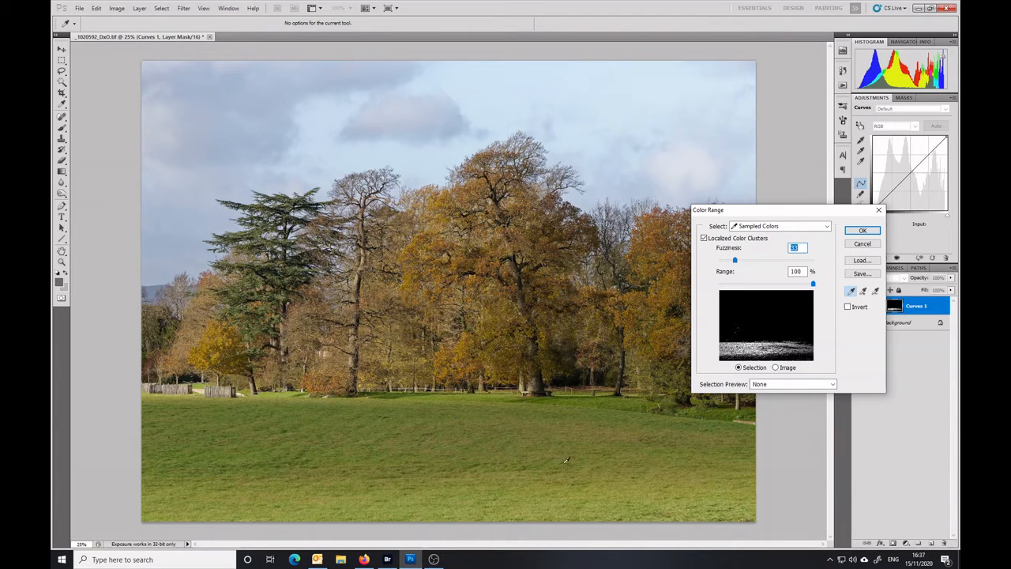
{"action": "left_click", "coordinate": [864, 231]}
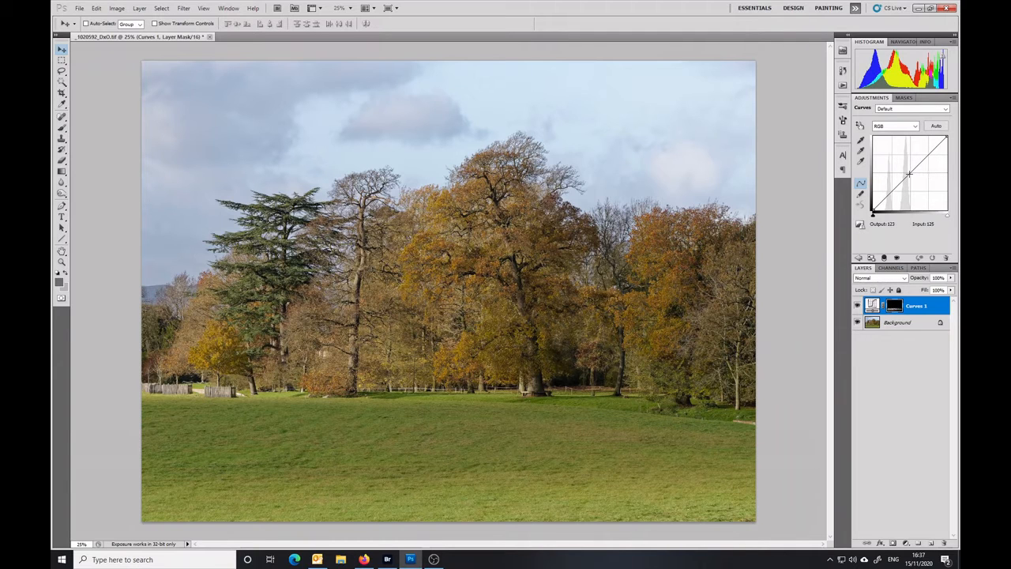
{"action": "mouse_move", "coordinate": [909, 173]}
{"action": "left_mouse_down"}
{"action": "mouse_move", "coordinate": [910, 148]}
{"action": "mouse_move", "coordinate": [927, 169]}
{"action": "mouse_move", "coordinate": [915, 178]}
{"action": "left_mouse_up"}
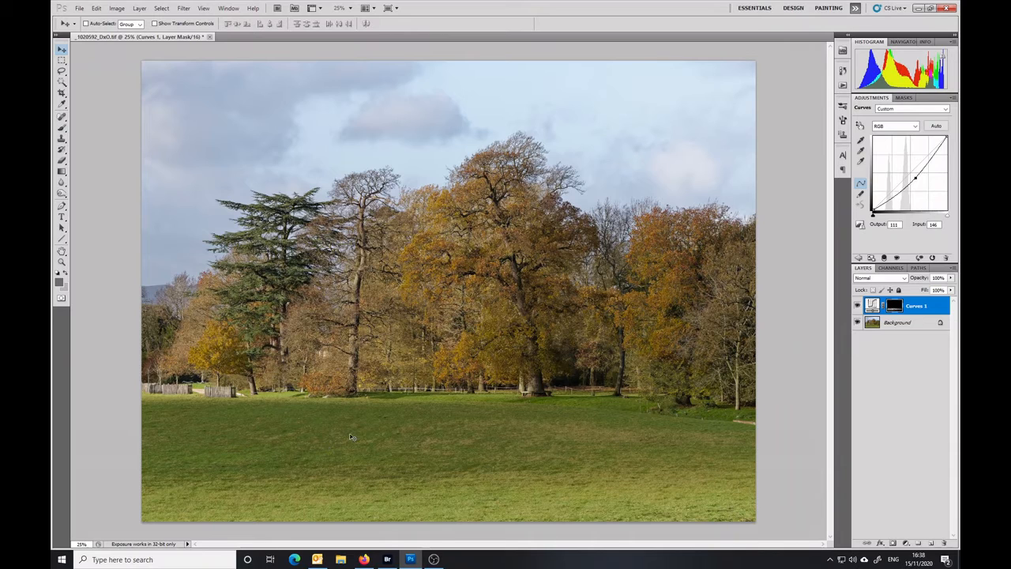
Display the Curves layer's mask, paint black over the stray light specks in the tree area, and return to the image view.
{"action": "left_click", "coordinate": [893, 306], "text": "alt"}
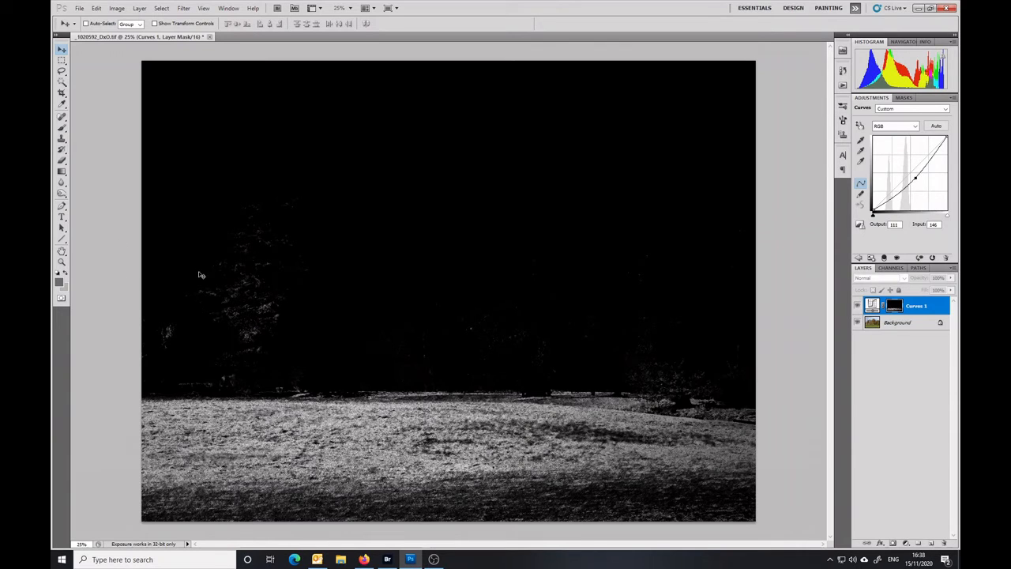
{"action": "left_click", "coordinate": [62, 127]}
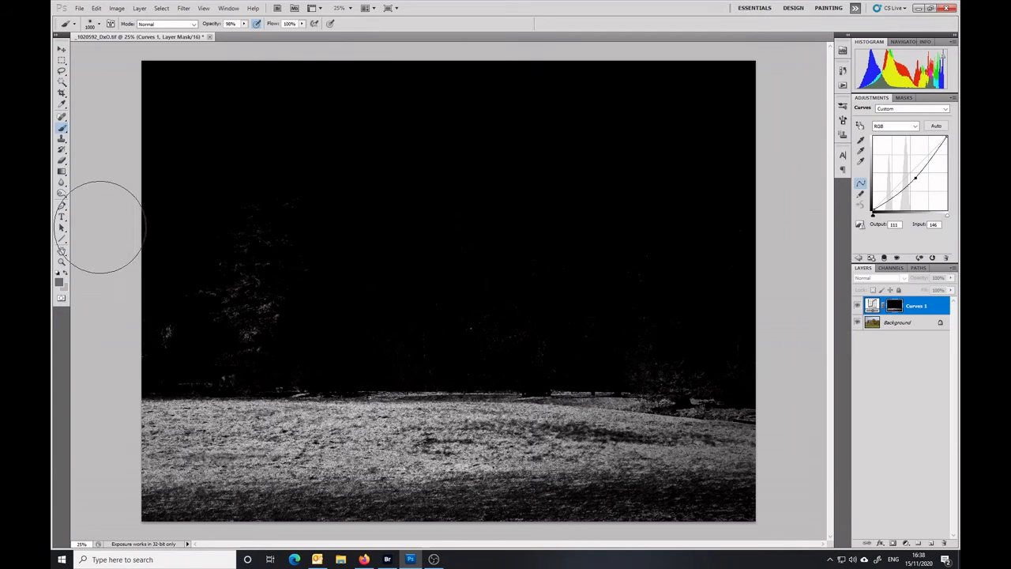
{"action": "left_click", "coordinate": [58, 283]}
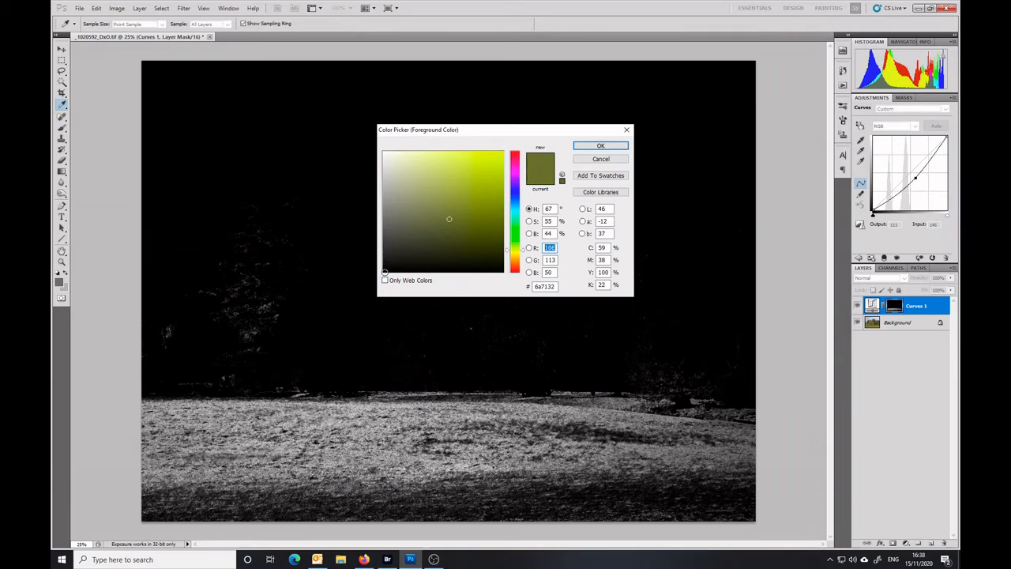
{"action": "left_click", "coordinate": [600, 146]}
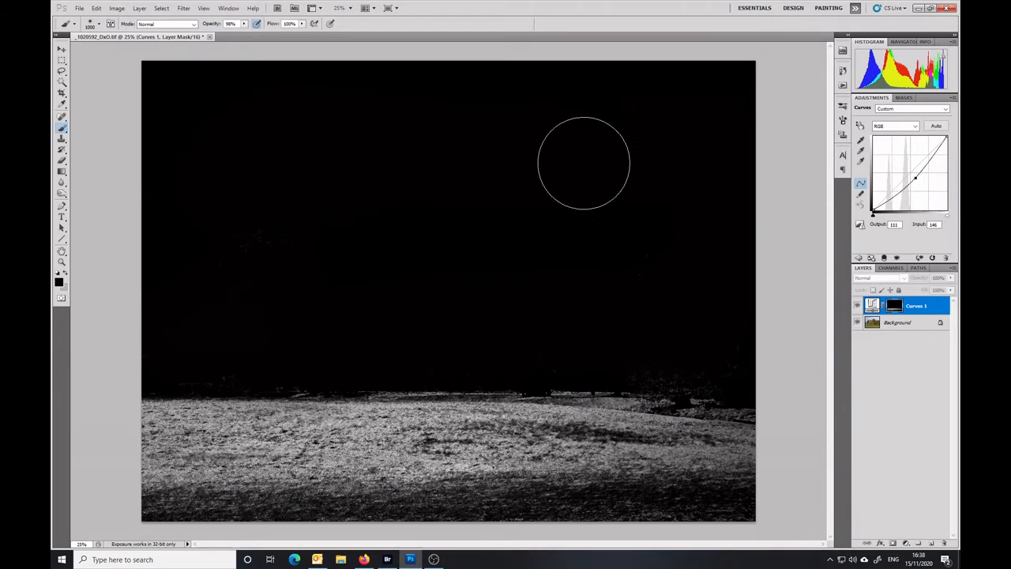
{"action": "left_click", "coordinate": [62, 49]}
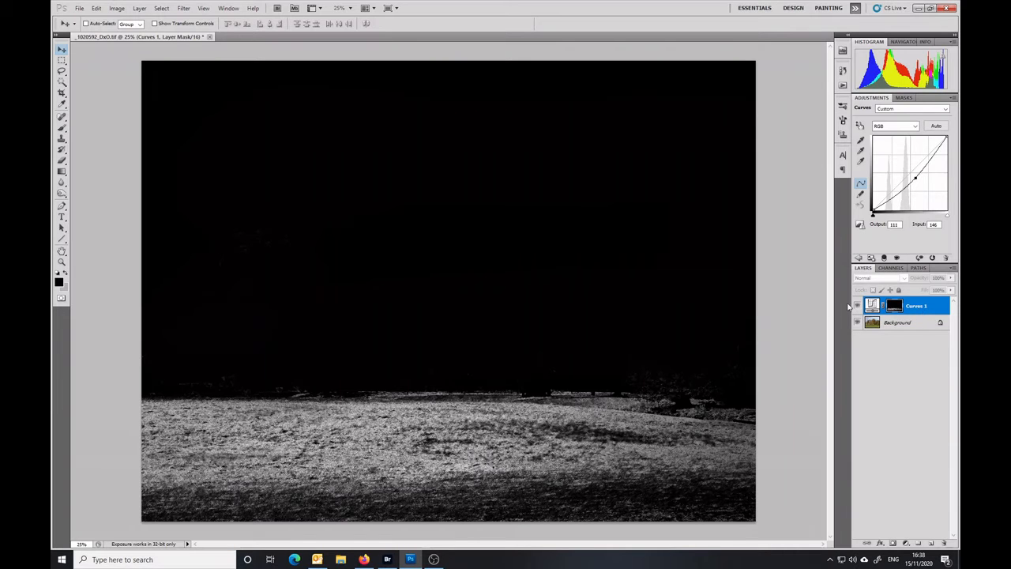
{"action": "left_click", "coordinate": [874, 305]}
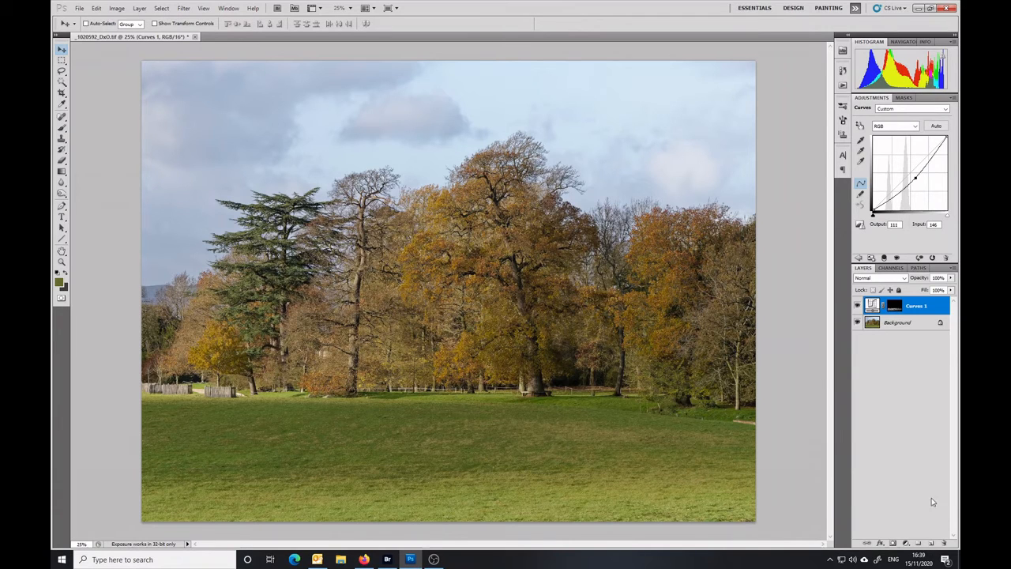
Add a Hue/Saturation adjustment layer and sample the central tree's golden foliage in Color Range with fuzziness 51.
{"action": "left_click", "coordinate": [906, 544]}
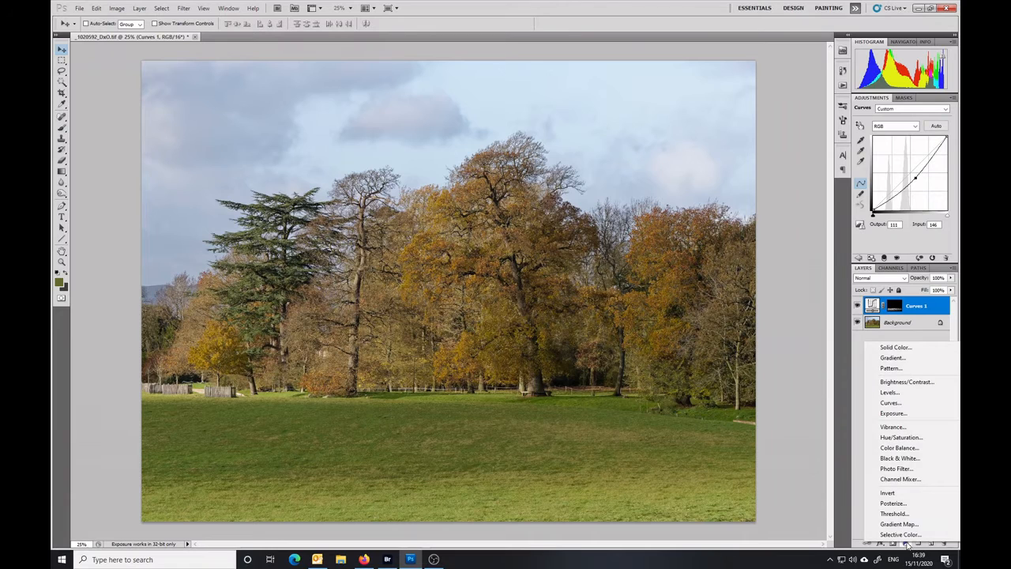
{"action": "left_click", "coordinate": [902, 440]}
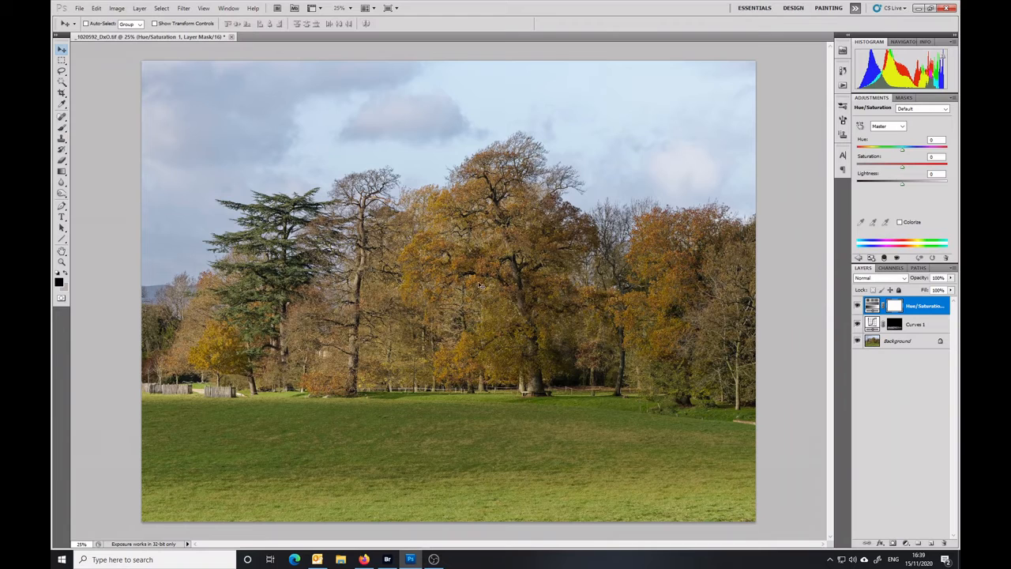
{"action": "left_click", "coordinate": [161, 10]}
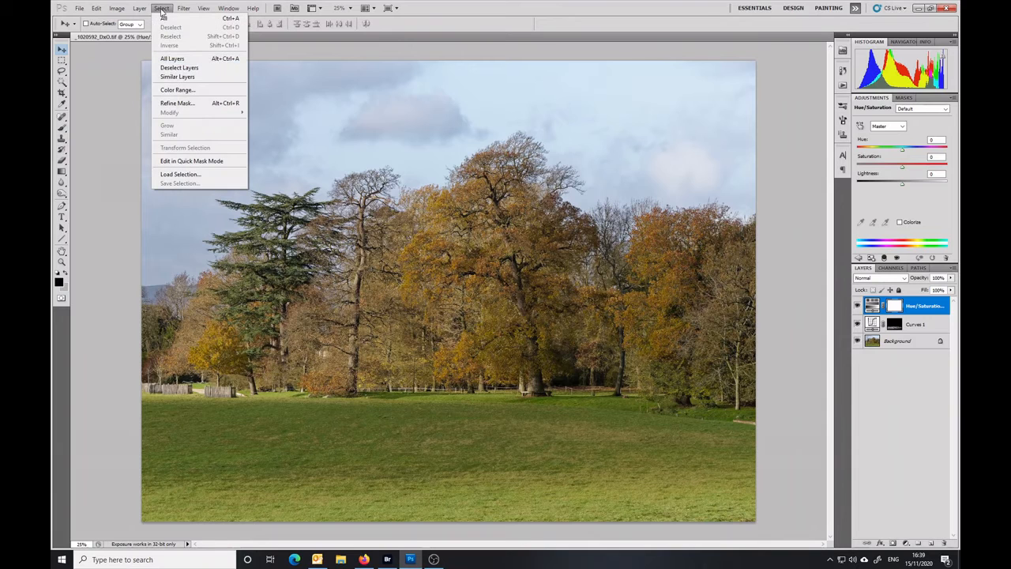
{"action": "left_click", "coordinate": [184, 91]}
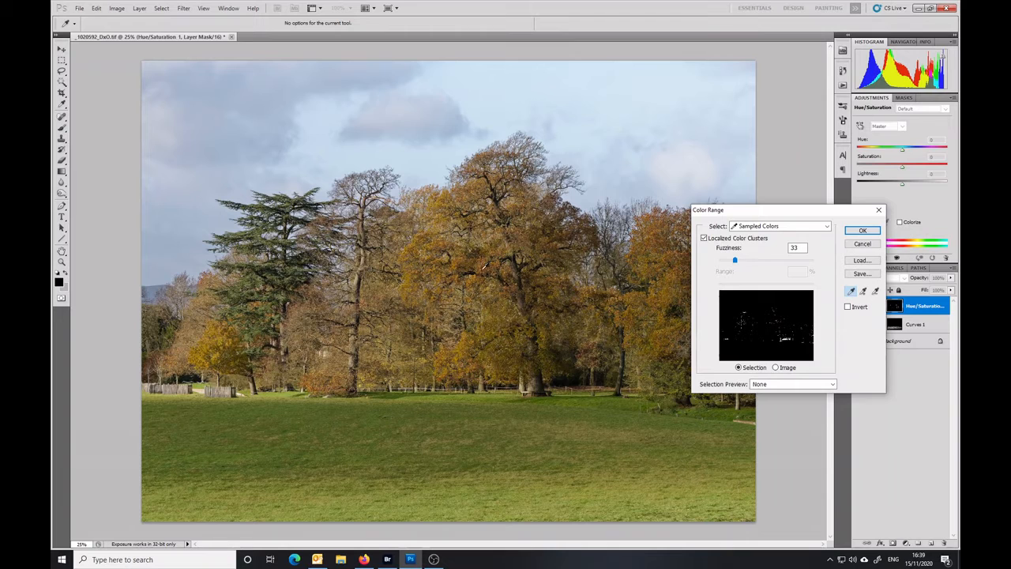
{"action": "left_click", "coordinate": [484, 268]}
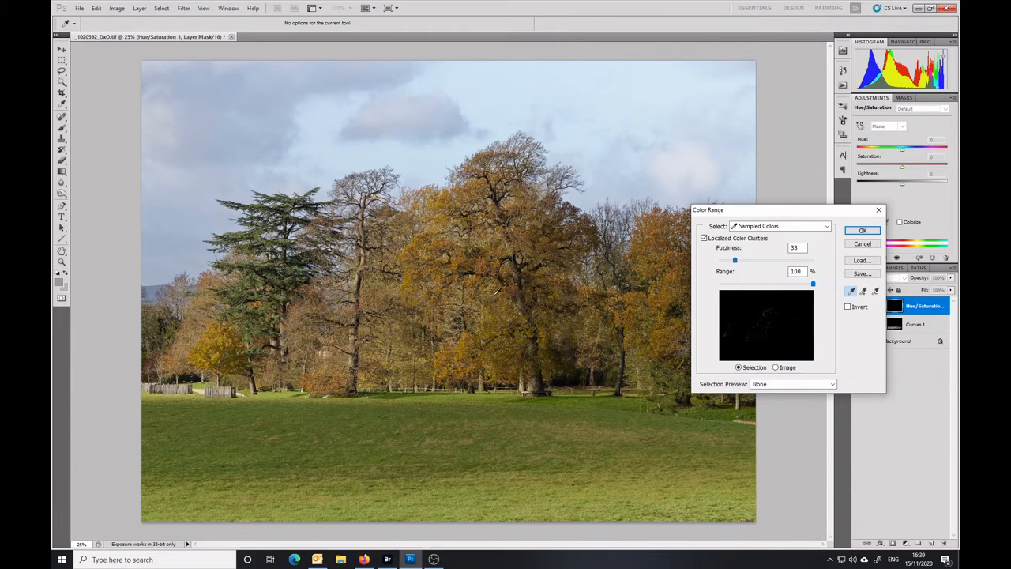
{"action": "left_click", "coordinate": [498, 290]}
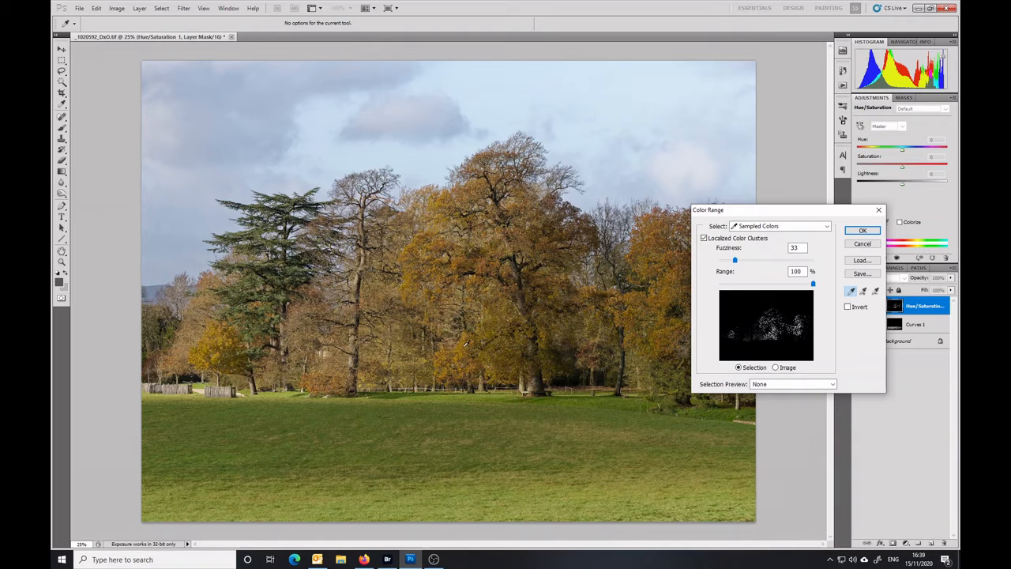
{"action": "left_click", "coordinate": [466, 343]}
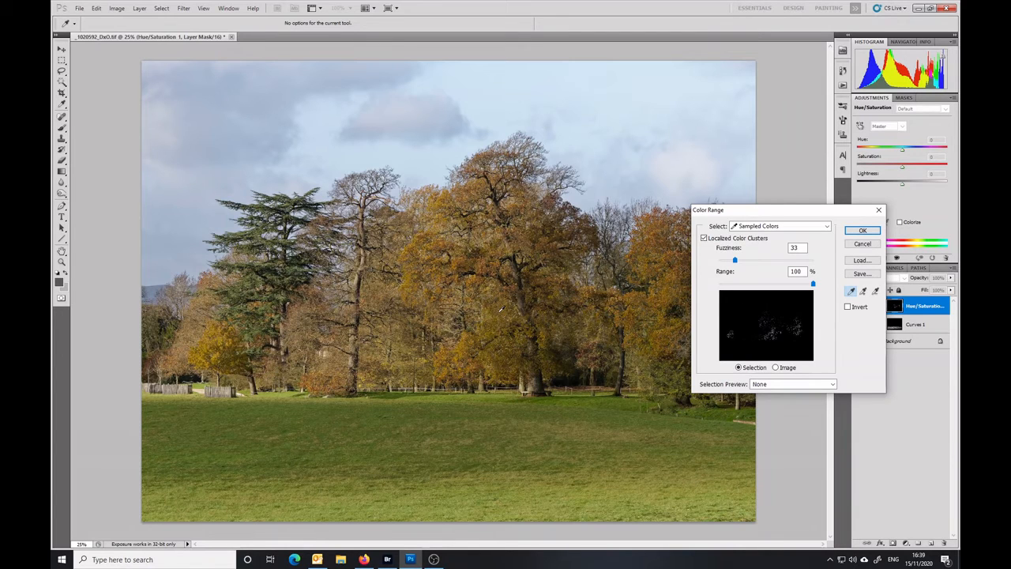
{"action": "left_click_drag", "start_coordinate": [735, 259], "coordinate": [743, 263]}
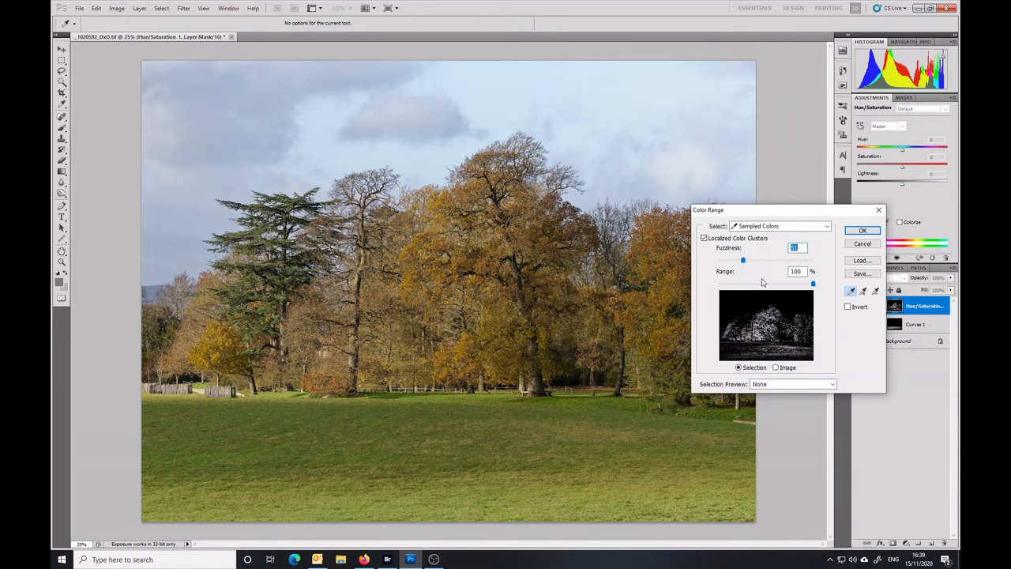
Add more orange foliage to the Color Range selection, subtract the grass, and apply the selection to the Hue/Saturation mask.
{"action": "left_click", "coordinate": [863, 291]}
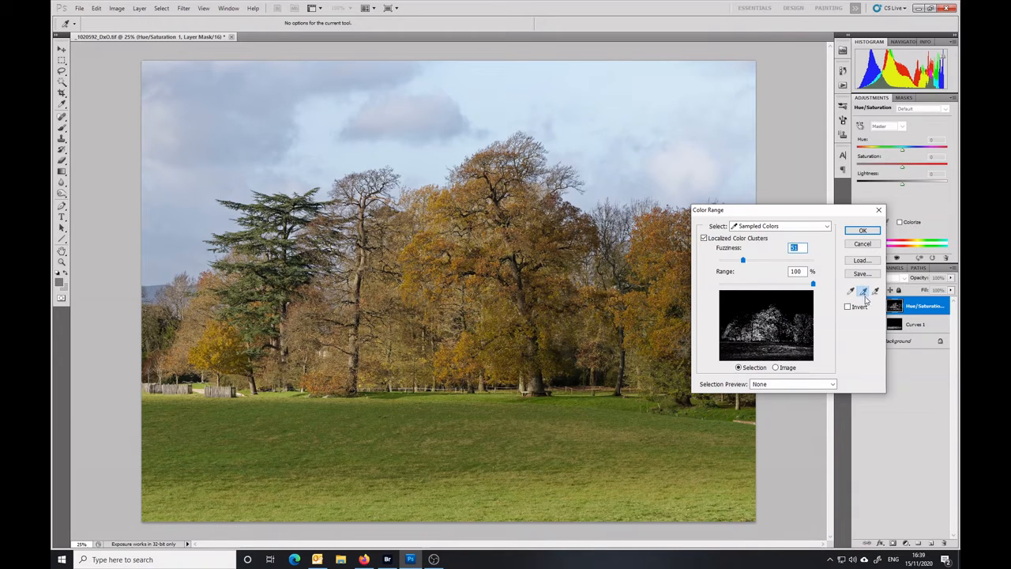
{"action": "left_click", "coordinate": [670, 292]}
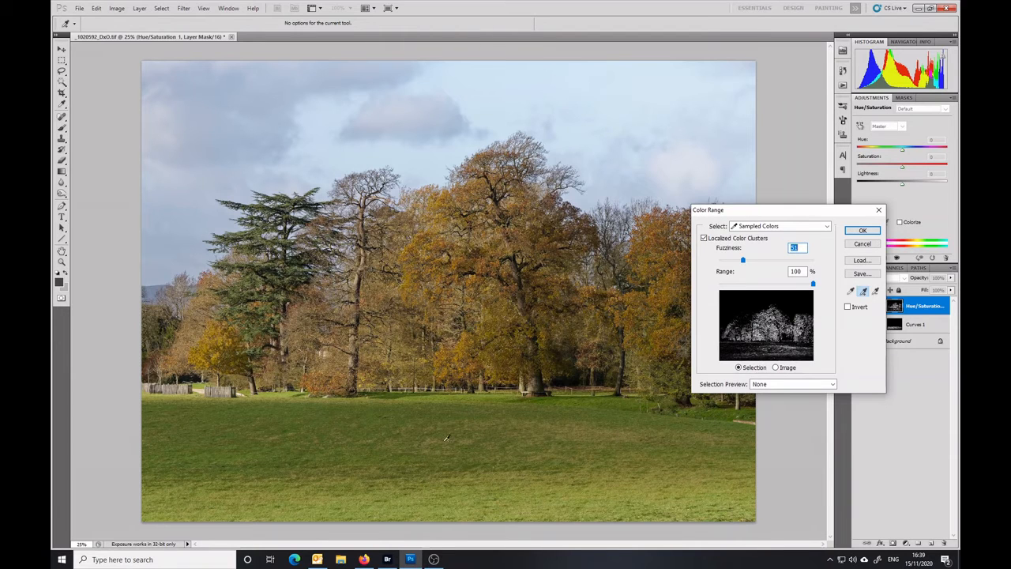
{"action": "left_click", "coordinate": [876, 292]}
{"action": "left_click", "coordinate": [535, 427]}
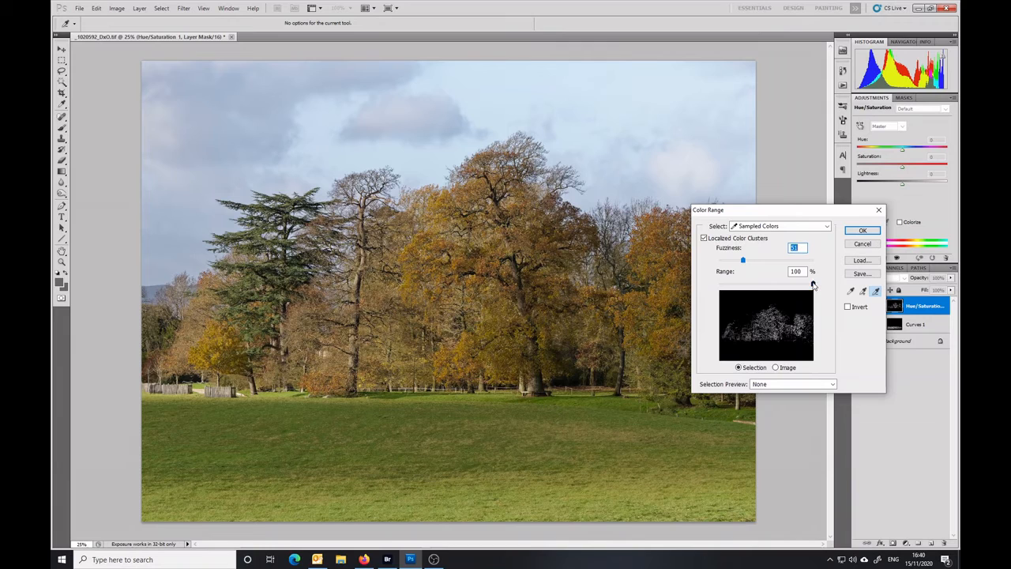
{"action": "left_click", "coordinate": [814, 284]}
{"action": "left_click", "coordinate": [863, 291]}
{"action": "left_click", "coordinate": [496, 295]}
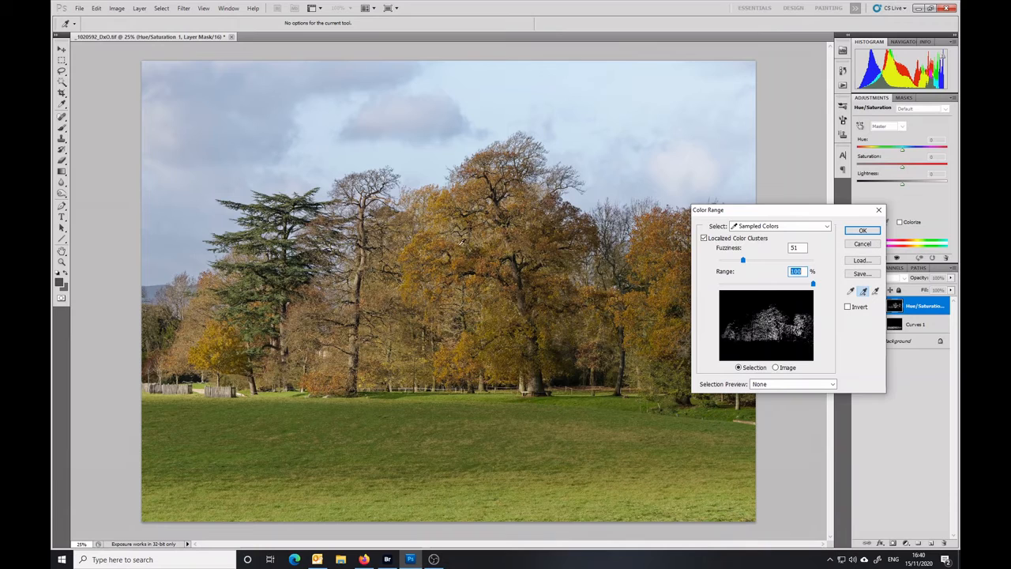
{"action": "left_click", "coordinate": [865, 230]}
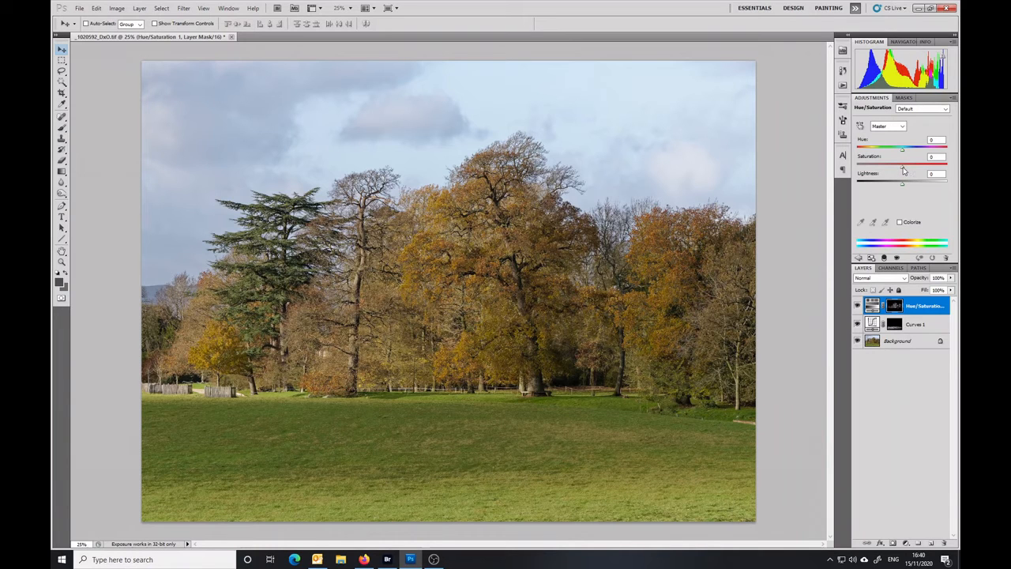
Set the Hue/Saturation layer's saturation to +57 and lightness to +5.
{"action": "mouse_move", "coordinate": [903, 169]}
{"action": "left_mouse_down"}
{"action": "mouse_move", "coordinate": [941, 164]}
{"action": "mouse_move", "coordinate": [921, 165]}
{"action": "mouse_move", "coordinate": [932, 165]}
{"action": "mouse_move", "coordinate": [905, 185]}
{"action": "left_mouse_up"}
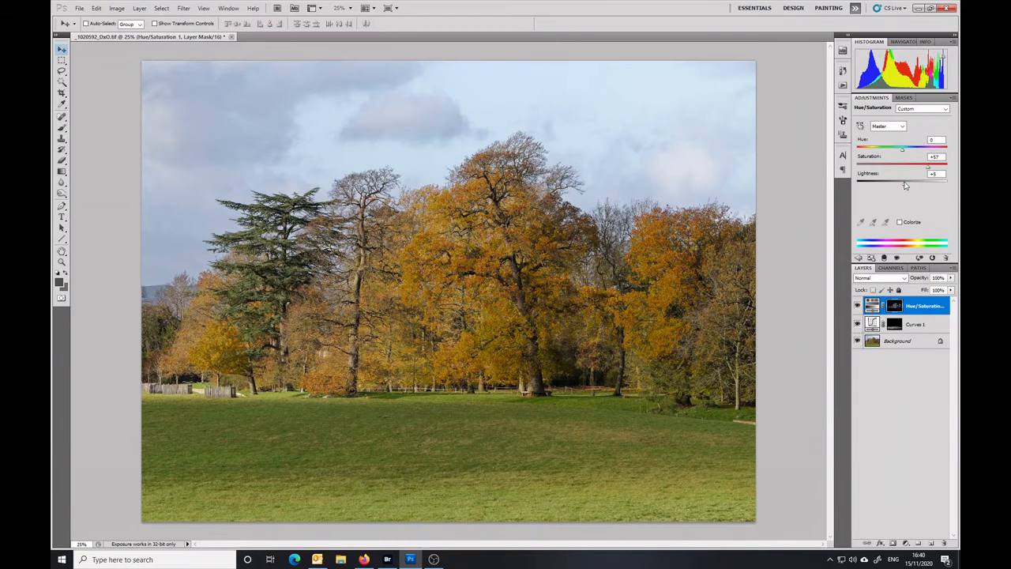
Toggle the Hue/Saturation layer's visibility to compare the foliage colour, and lower the layer's opacity to 54%.
{"action": "left_click", "coordinate": [856, 307]}
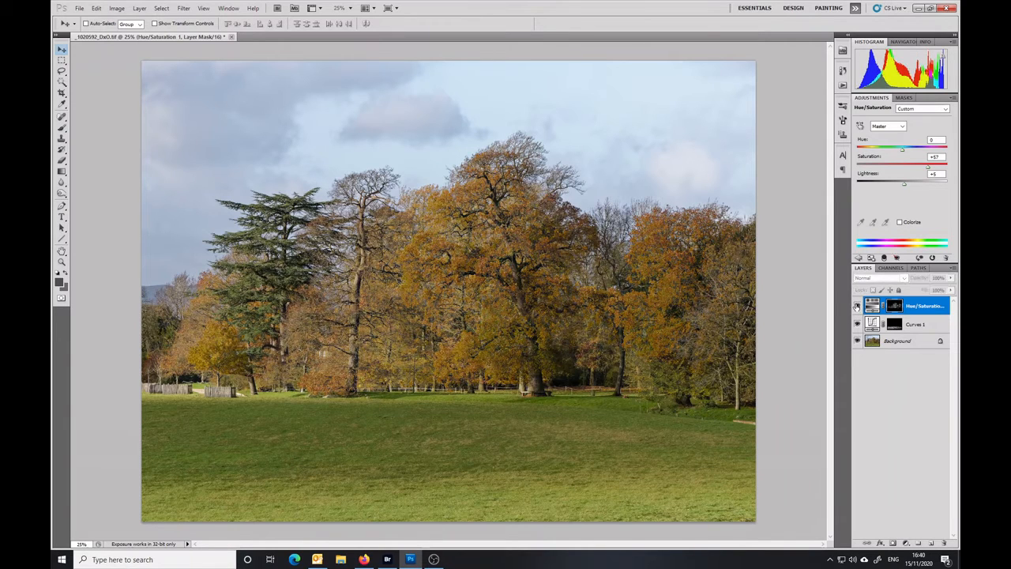
{"action": "left_click", "coordinate": [856, 307]}
{"action": "left_click", "coordinate": [856, 307]}
{"action": "left_click", "coordinate": [856, 306]}
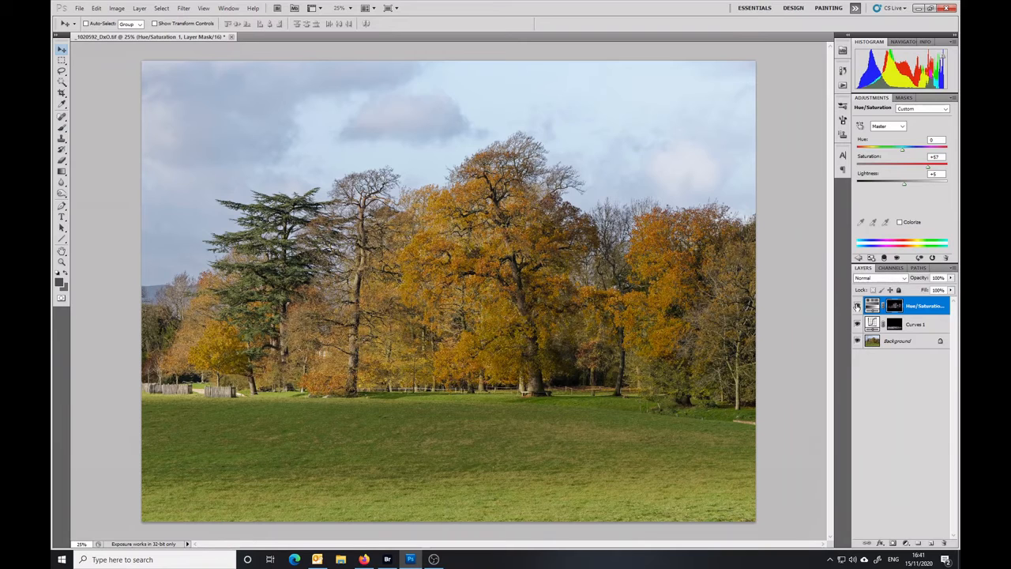
{"action": "left_click", "coordinate": [856, 307]}
{"action": "left_click", "coordinate": [856, 307]}
{"action": "left_click", "coordinate": [857, 306]}
{"action": "left_click", "coordinate": [856, 306]}
{"action": "left_click", "coordinate": [952, 282]}
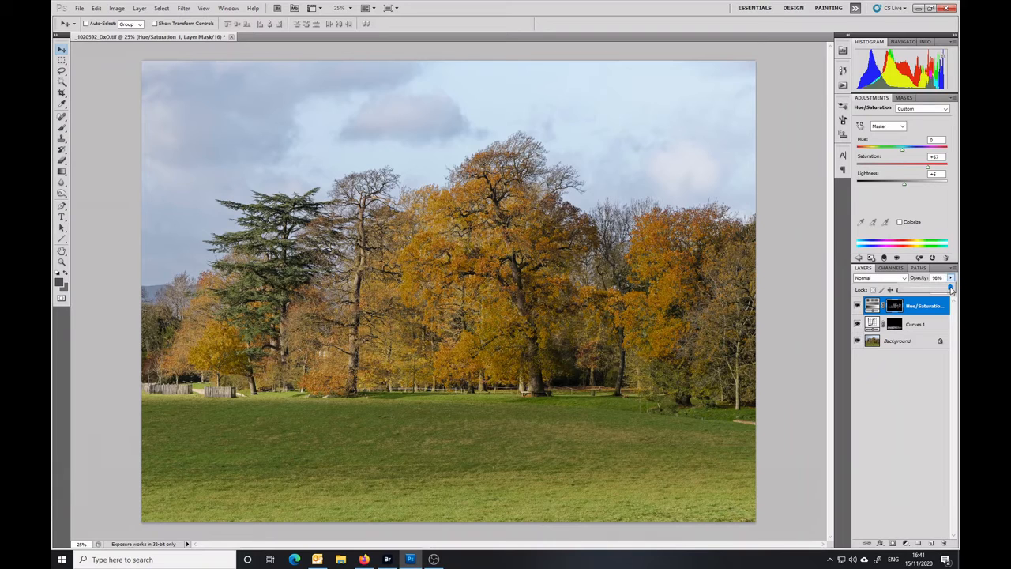
{"action": "left_click_drag", "start_coordinate": [951, 289], "coordinate": [929, 289]}
Add a second Hue/Saturation adjustment layer above the existing one.
{"action": "left_click", "coordinate": [906, 542]}
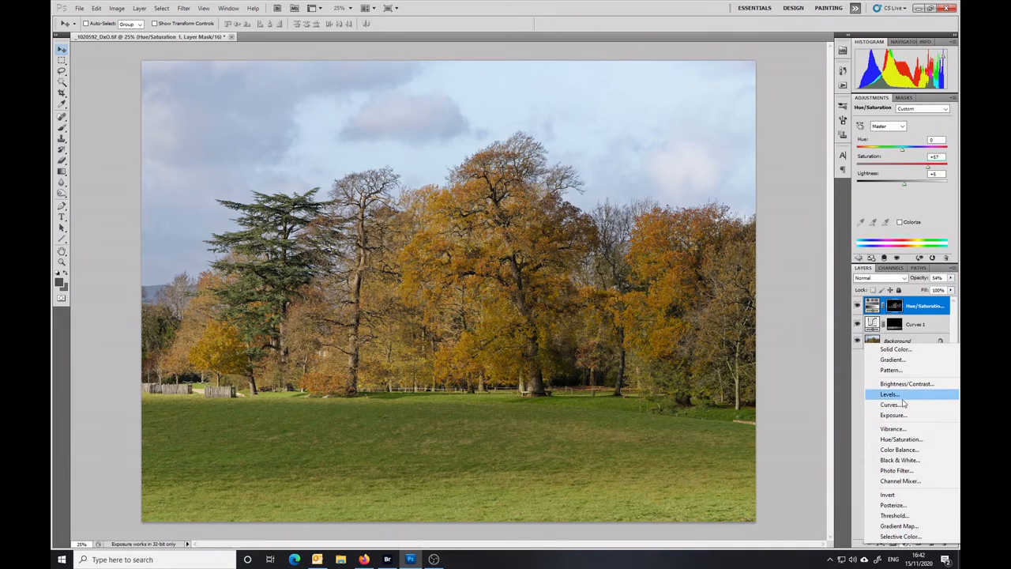
{"action": "left_click", "coordinate": [888, 445]}
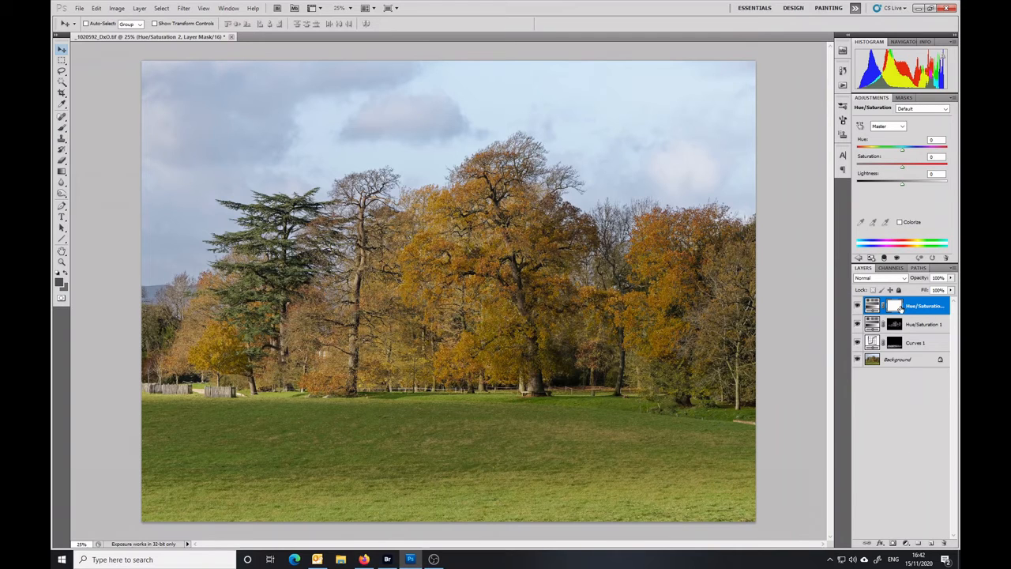
Mask the new Hue/Saturation layer to the sky with Color Range, sampling the blue sky and adding the grey and bright clouds.
{"action": "left_click", "coordinate": [161, 9]}
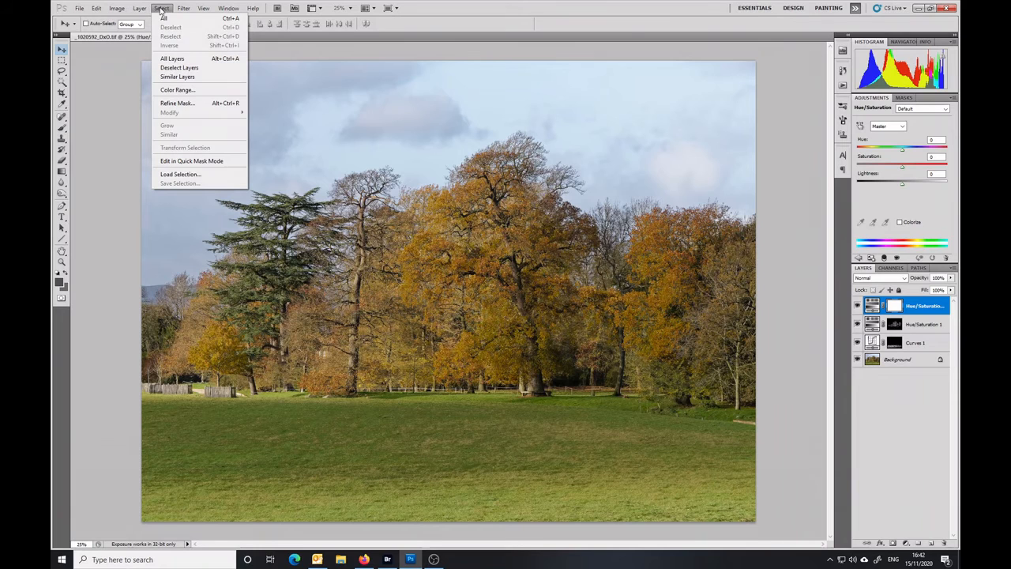
{"action": "left_click", "coordinate": [175, 91]}
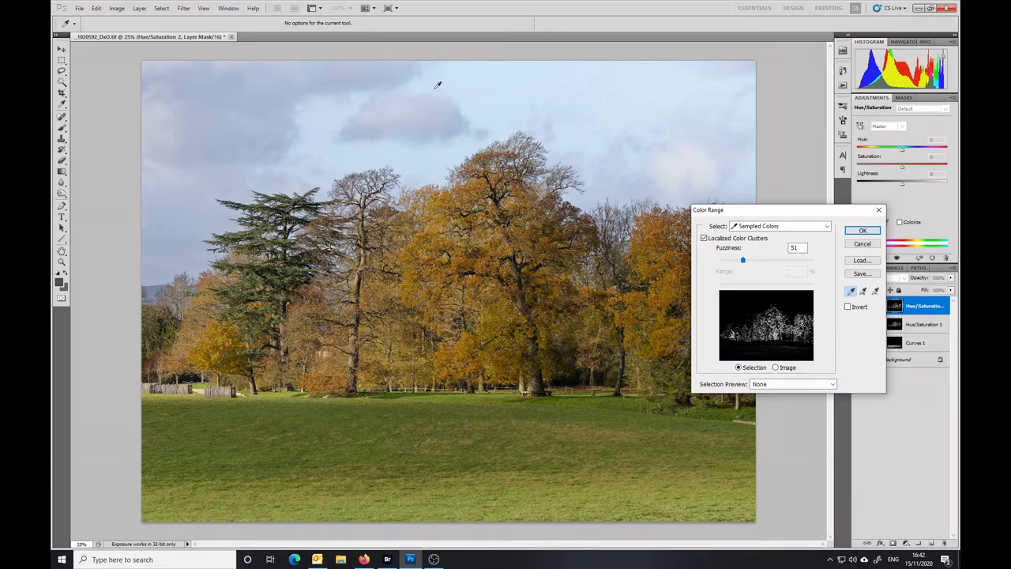
{"action": "left_click", "coordinate": [479, 103]}
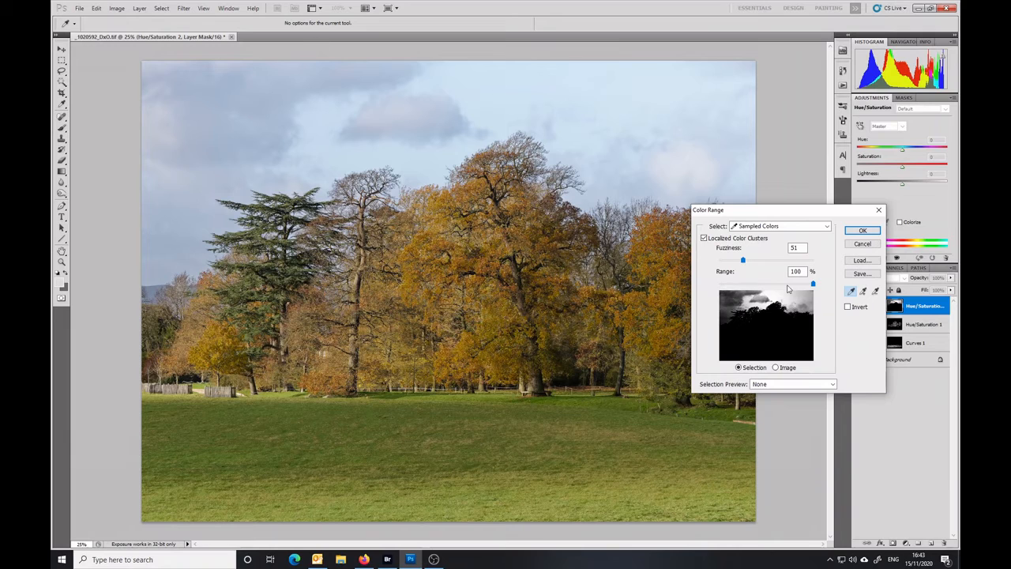
{"action": "left_click", "coordinate": [863, 290]}
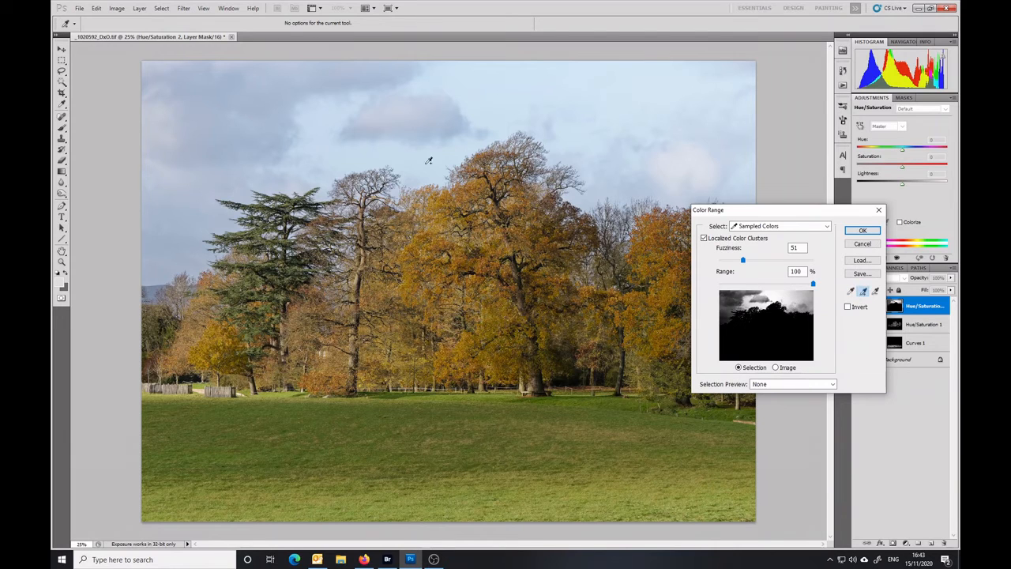
{"action": "left_click", "coordinate": [268, 82]}
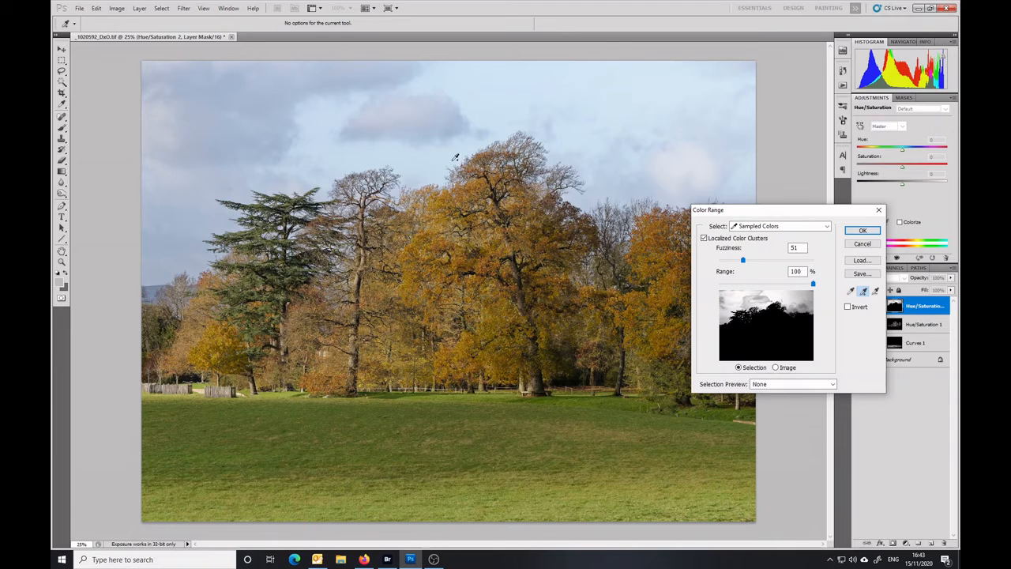
{"action": "left_click", "coordinate": [447, 102]}
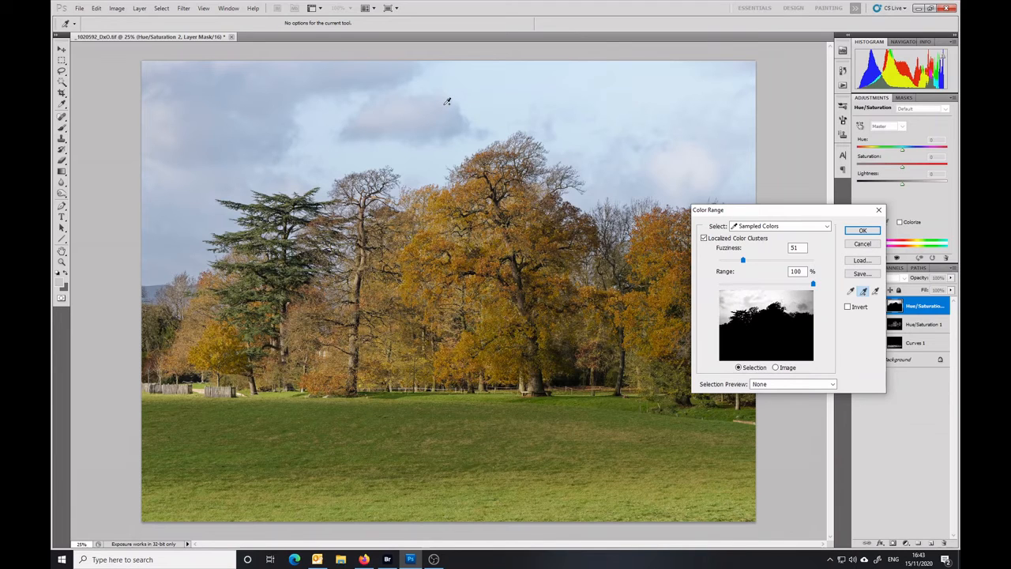
{"action": "left_click", "coordinate": [688, 169]}
{"action": "left_click", "coordinate": [863, 232]}
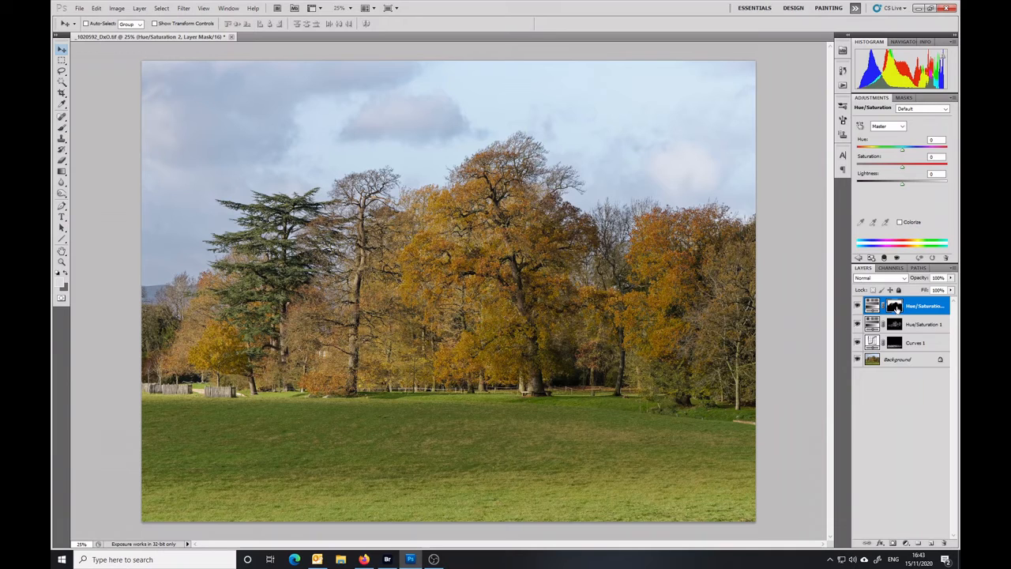
Display the sky layer's mask and paint out the stray light specks along the fence line with a near-black brush, colour #020202.
{"action": "left_click", "coordinate": [896, 308], "text": "alt"}
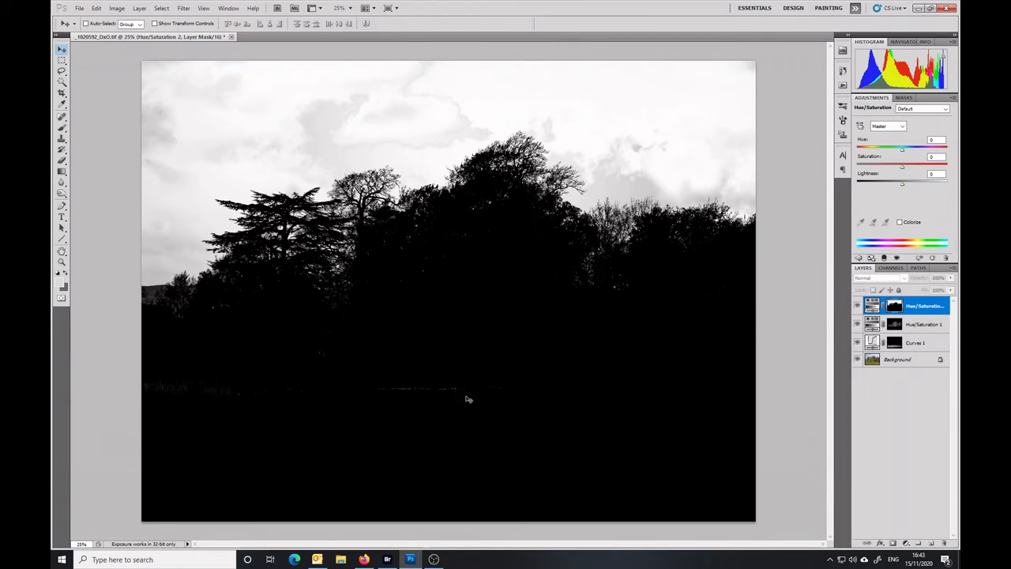
{"action": "left_click", "coordinate": [62, 127]}
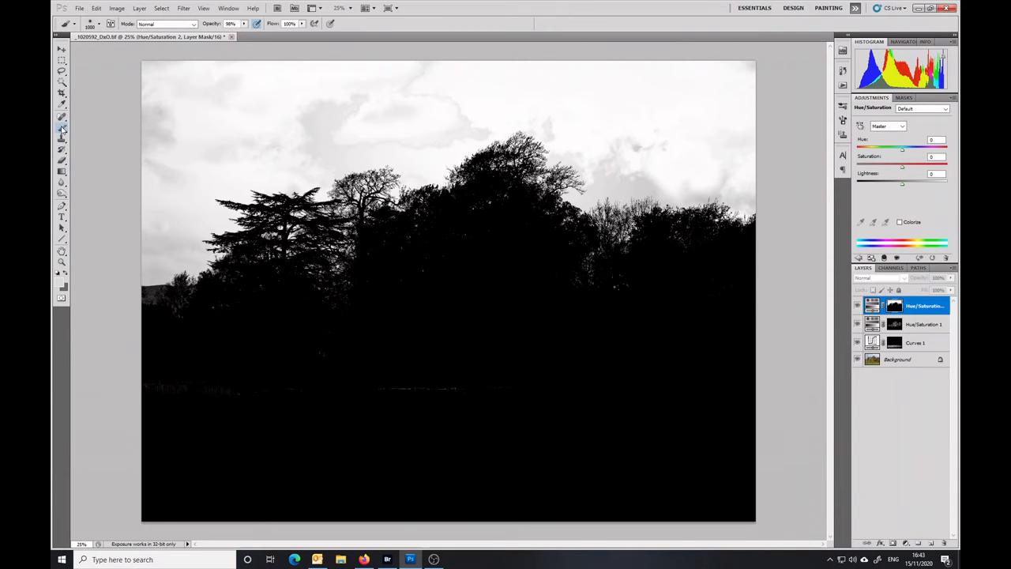
{"action": "left_click", "coordinate": [62, 282]}
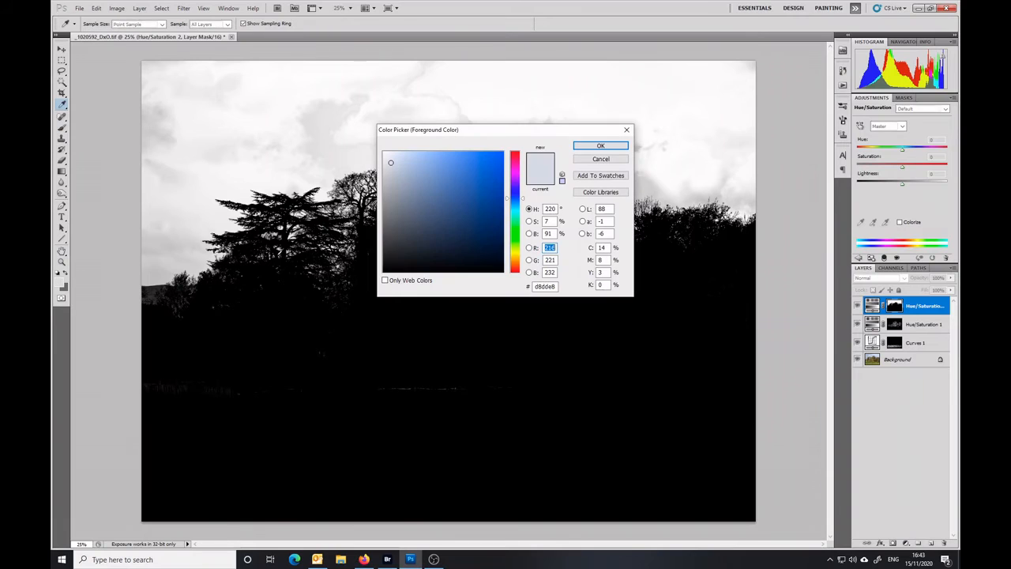
{"action": "left_click", "coordinate": [384, 271]}
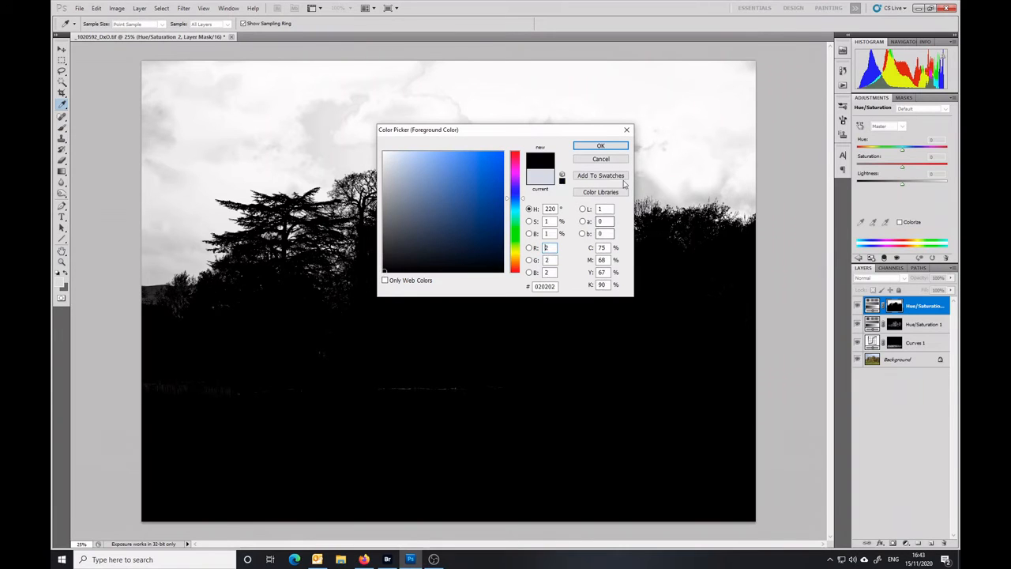
{"action": "left_click", "coordinate": [602, 147]}
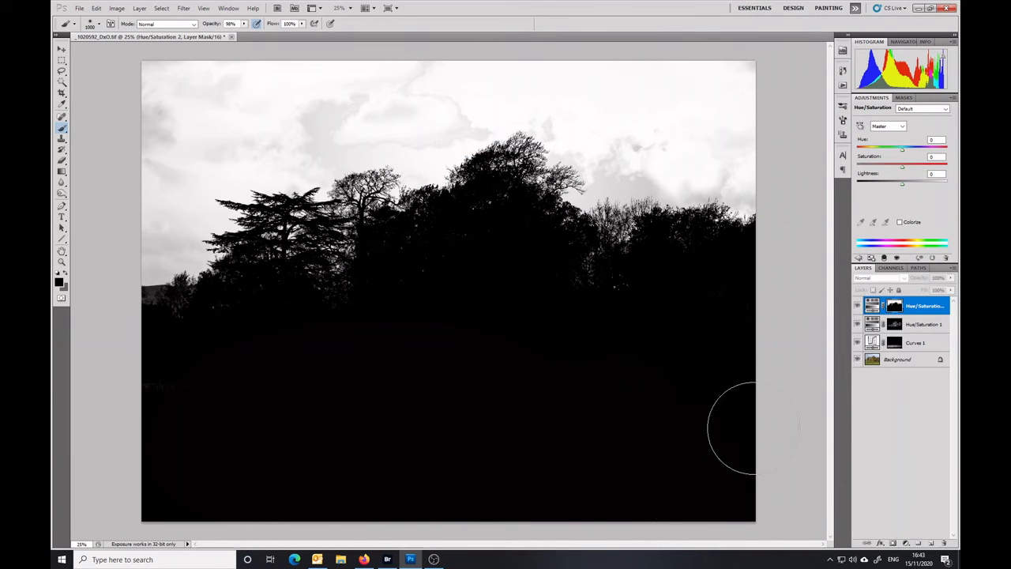
{"action": "left_click", "coordinate": [61, 49]}
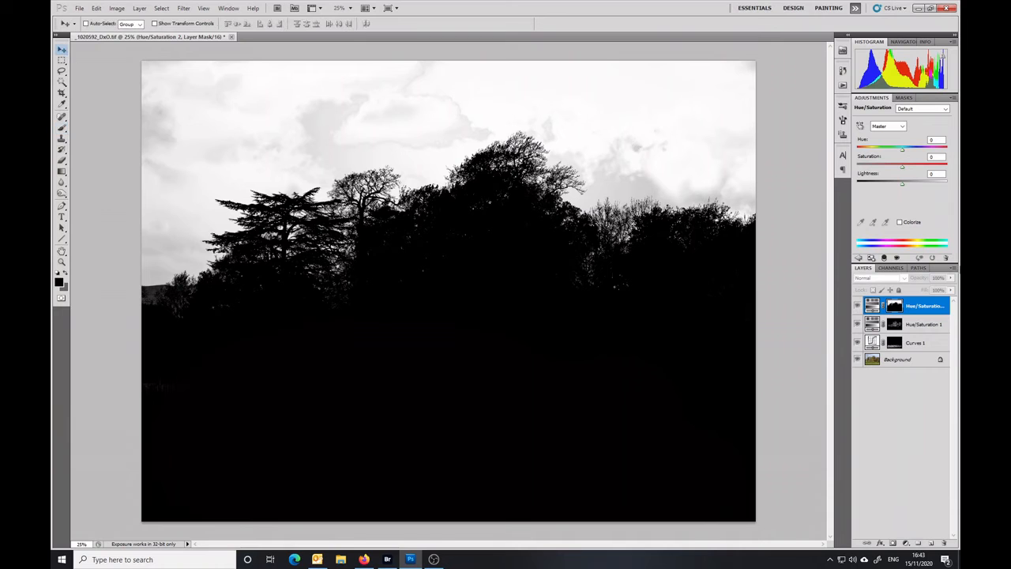
Set the sky's Hue/Saturation adjustment to hue +23, saturation -6 and lightness -28, and lower the layer's opacity to 60%.
{"action": "left_click", "coordinate": [872, 309]}
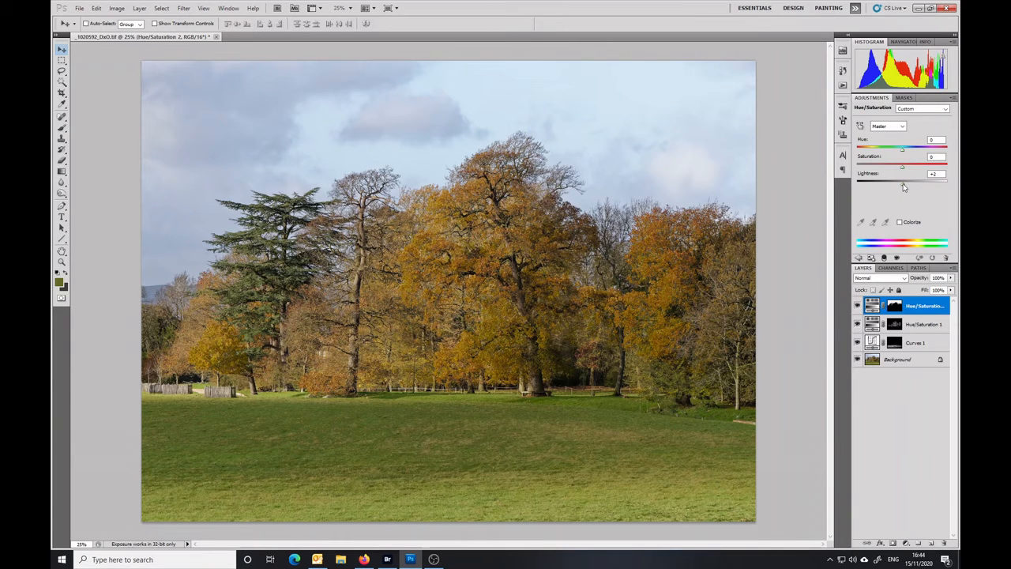
{"action": "mouse_move", "coordinate": [904, 187]}
{"action": "left_mouse_down"}
{"action": "mouse_move", "coordinate": [938, 184]}
{"action": "mouse_move", "coordinate": [890, 179]}
{"action": "left_mouse_up"}
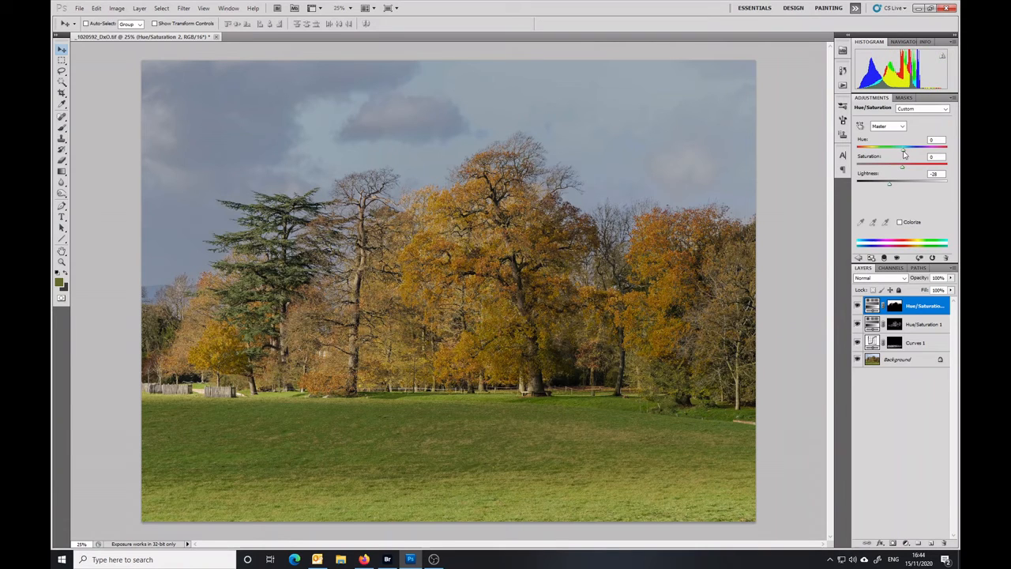
{"action": "mouse_move", "coordinate": [905, 154]}
{"action": "left_mouse_down"}
{"action": "mouse_move", "coordinate": [924, 153]}
{"action": "mouse_move", "coordinate": [900, 163]}
{"action": "left_mouse_up"}
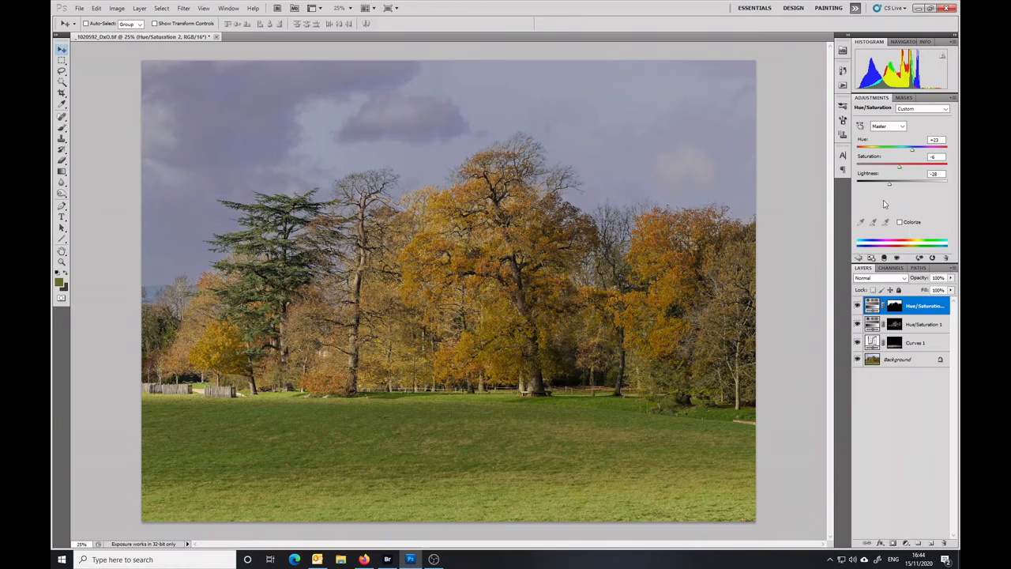
{"action": "left_click", "coordinate": [953, 290]}
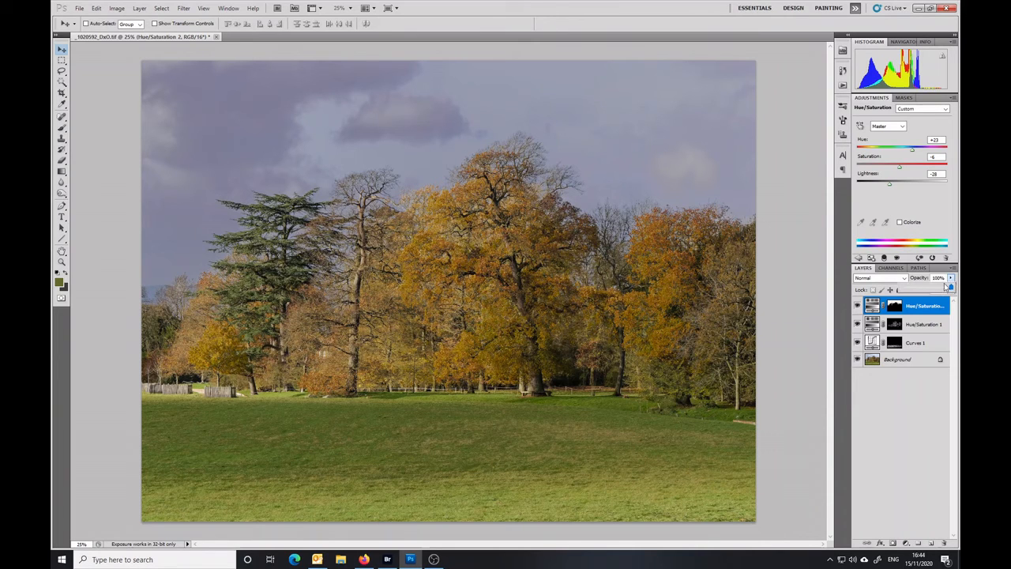
{"action": "left_click_drag", "start_coordinate": [953, 291], "coordinate": [931, 290]}
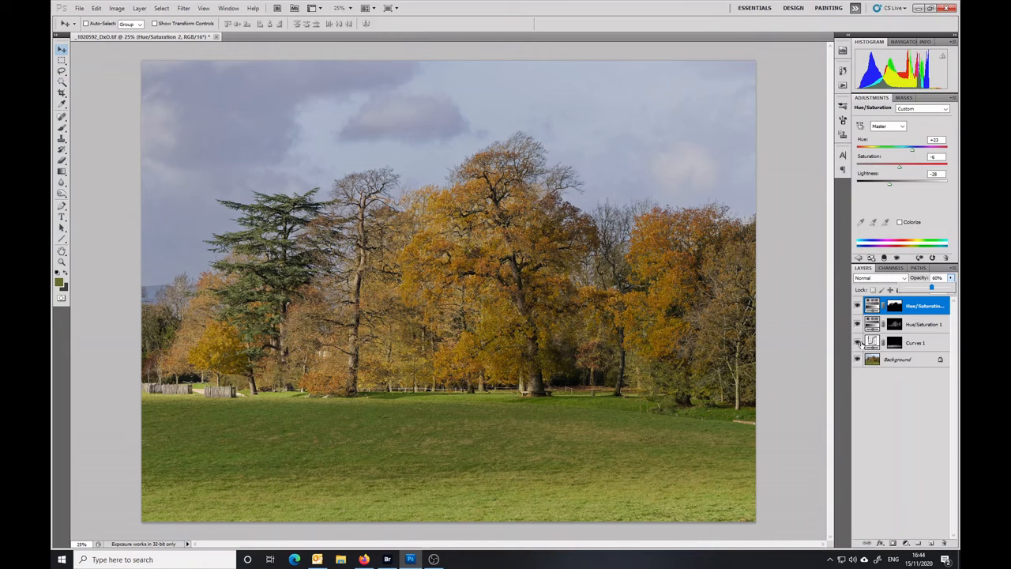
Toggle the visibility of all three adjustment layers to compare the edited photo with the original.
{"action": "left_click", "coordinate": [857, 343]}
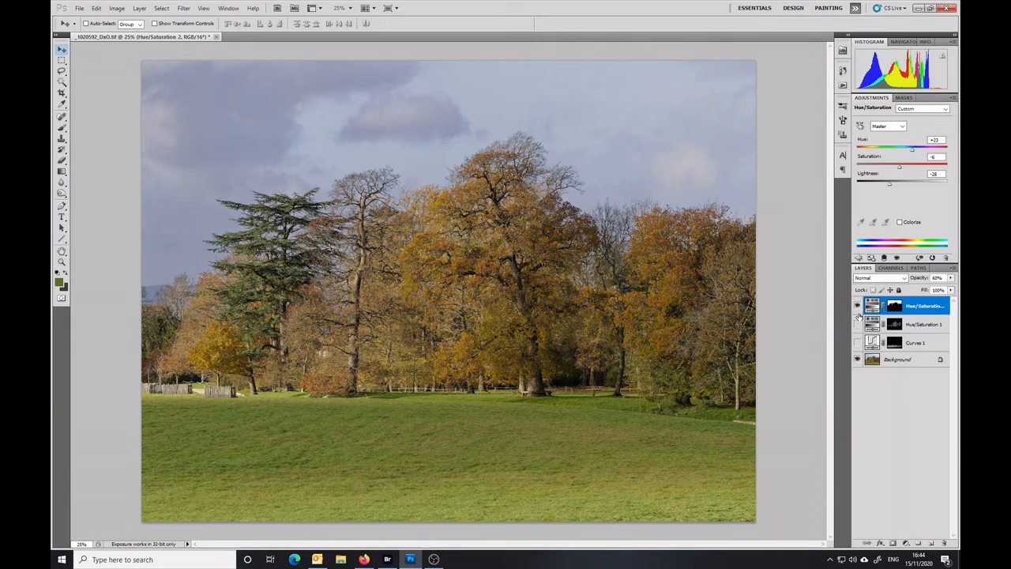
{"action": "left_click", "coordinate": [857, 306]}
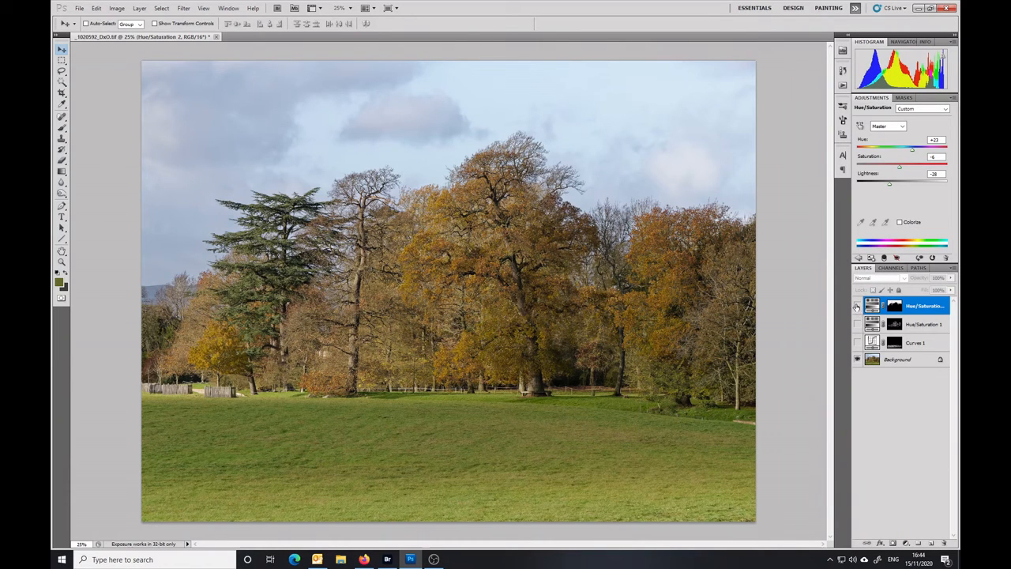
{"action": "left_click", "coordinate": [857, 343]}
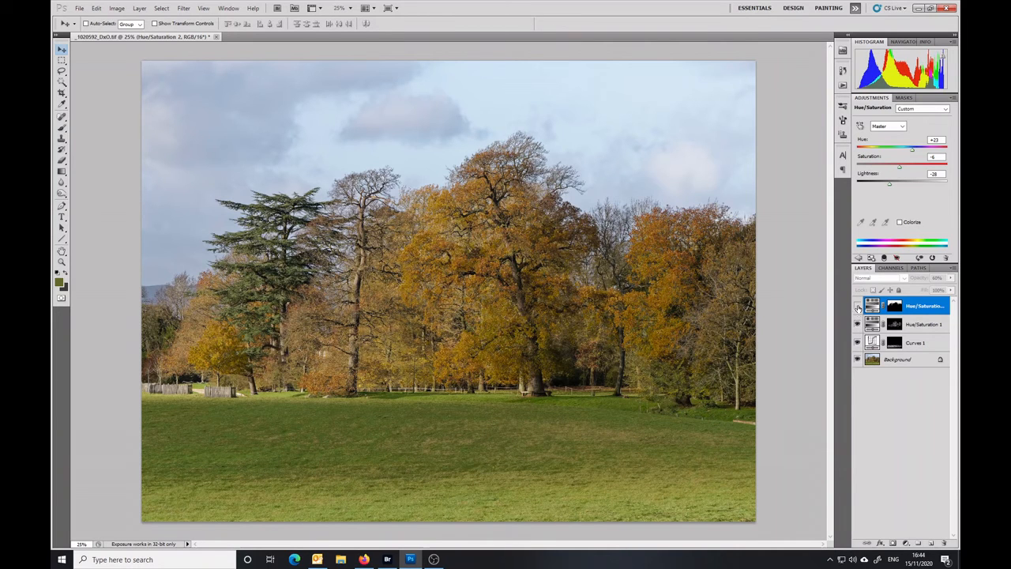
{"action": "left_click", "coordinate": [858, 307]}
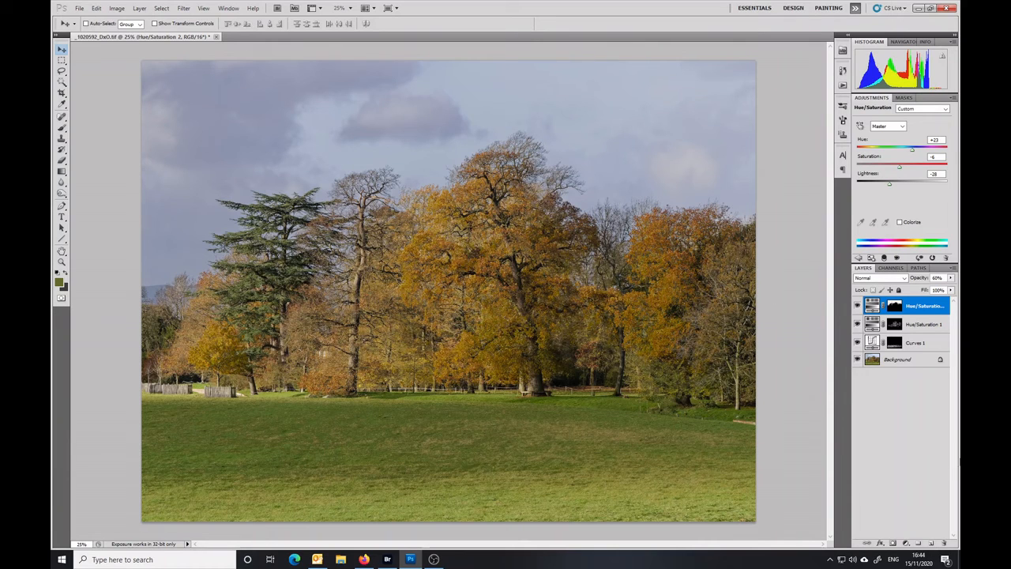
Rename the Curves 1 layer as "dodge" and the Hue/Saturation 1 layer as "leaves".
{"action": "double_click", "coordinate": [915, 343]}
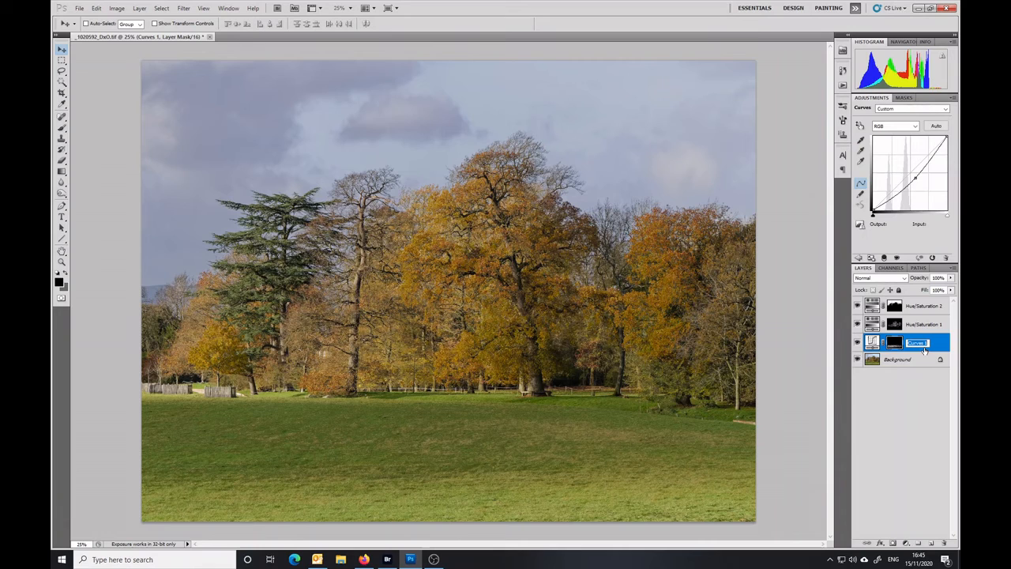
{"action": "type", "text": "dodge"}
{"action": "left_click", "coordinate": [914, 324]}
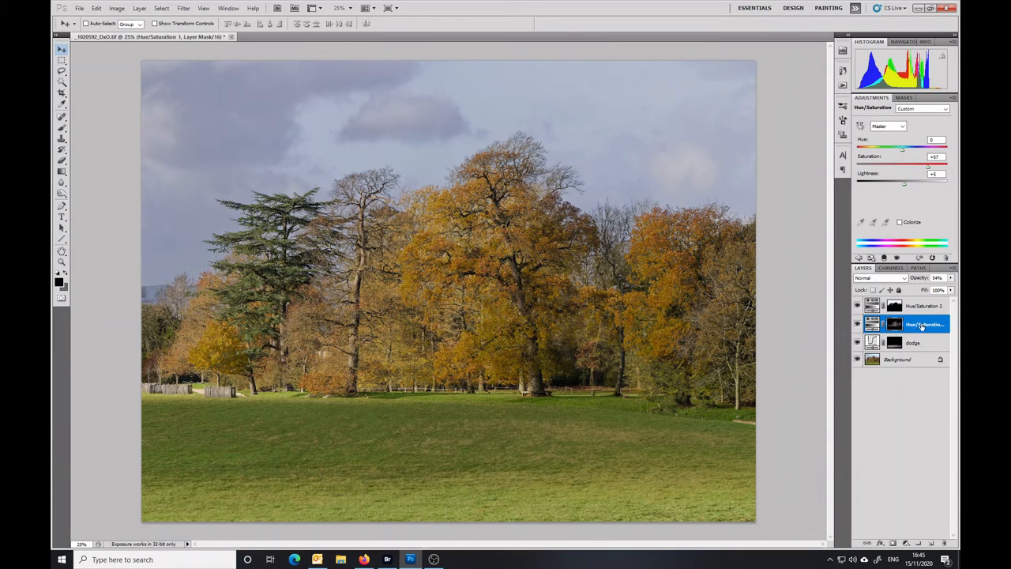
{"action": "double_click", "coordinate": [921, 325]}
{"action": "key", "text": "BackSpace"}
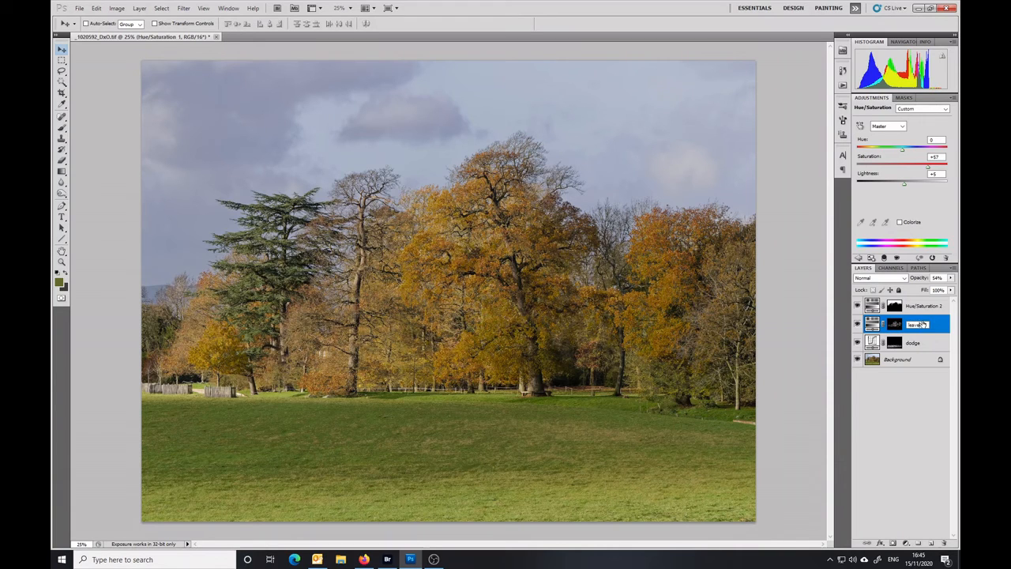
{"action": "key", "text": "Return"}
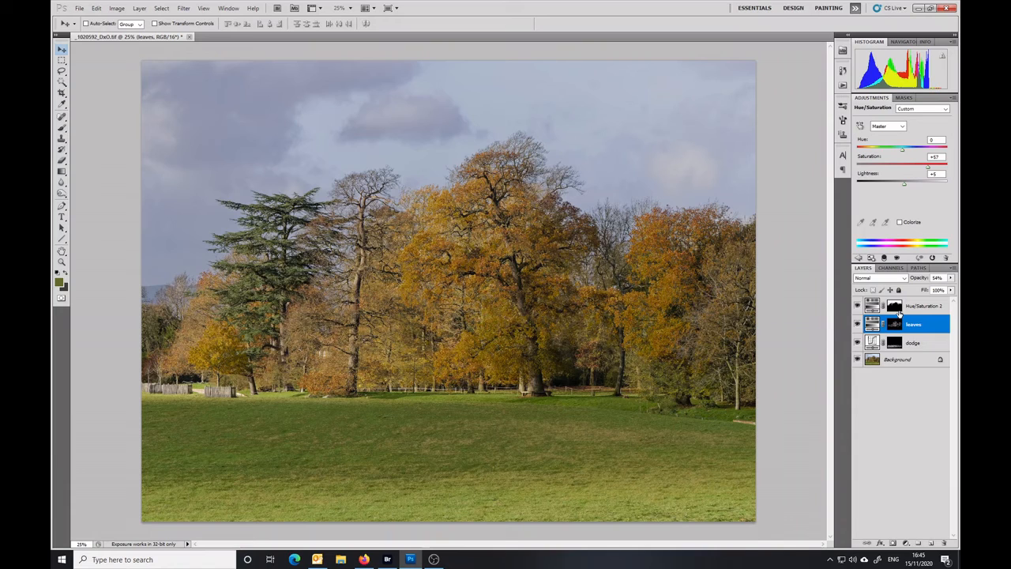
Rename the Hue/Saturation 2 layer as "sky".
{"action": "left_click", "coordinate": [921, 307]}
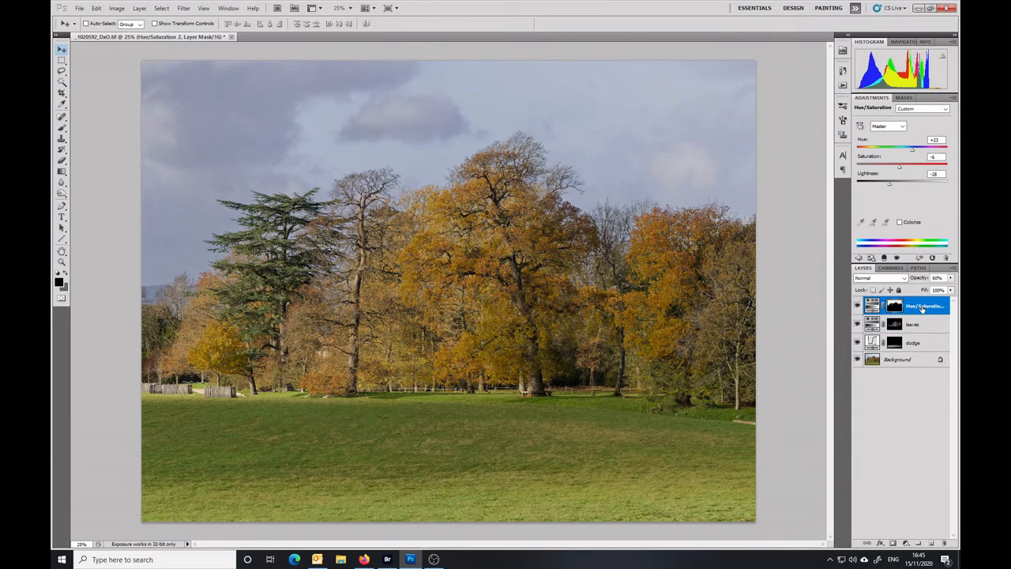
{"action": "double_click", "coordinate": [921, 307]}
{"action": "type", "text": "sky"}
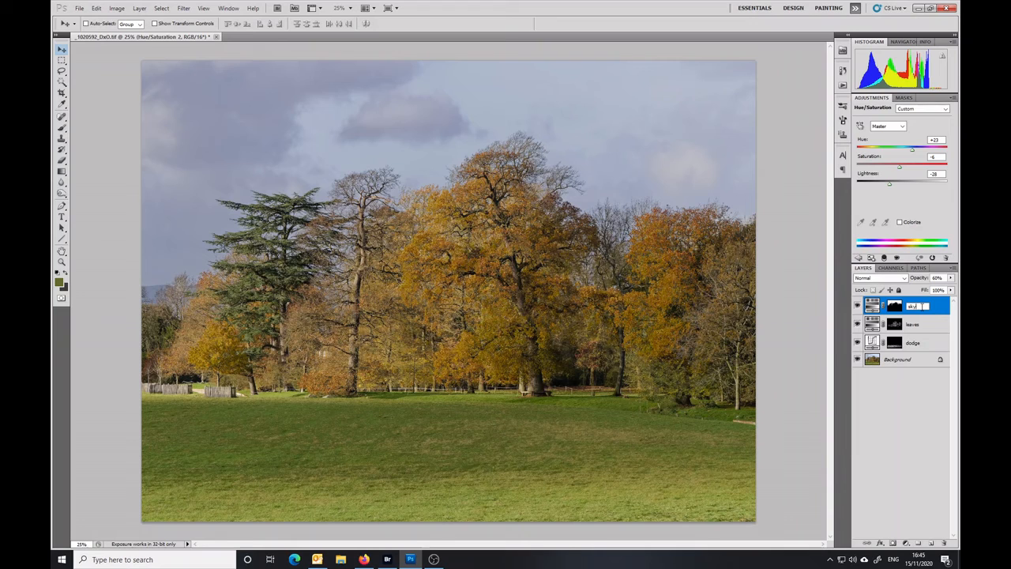
{"action": "key", "text": "Return"}
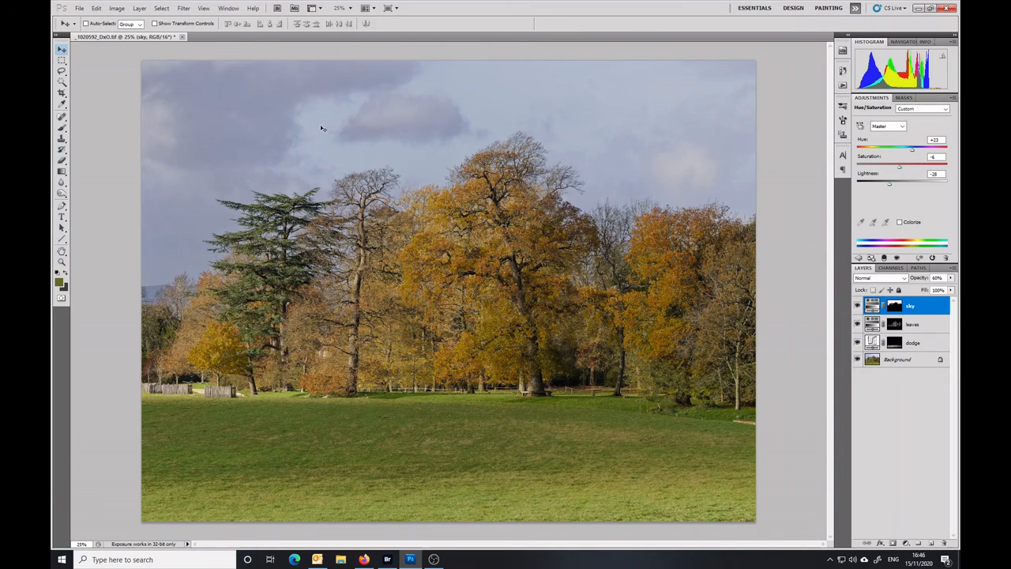
Flatten the image so all adjustment layers merge into the background.
{"action": "left_click", "coordinate": [139, 8]}
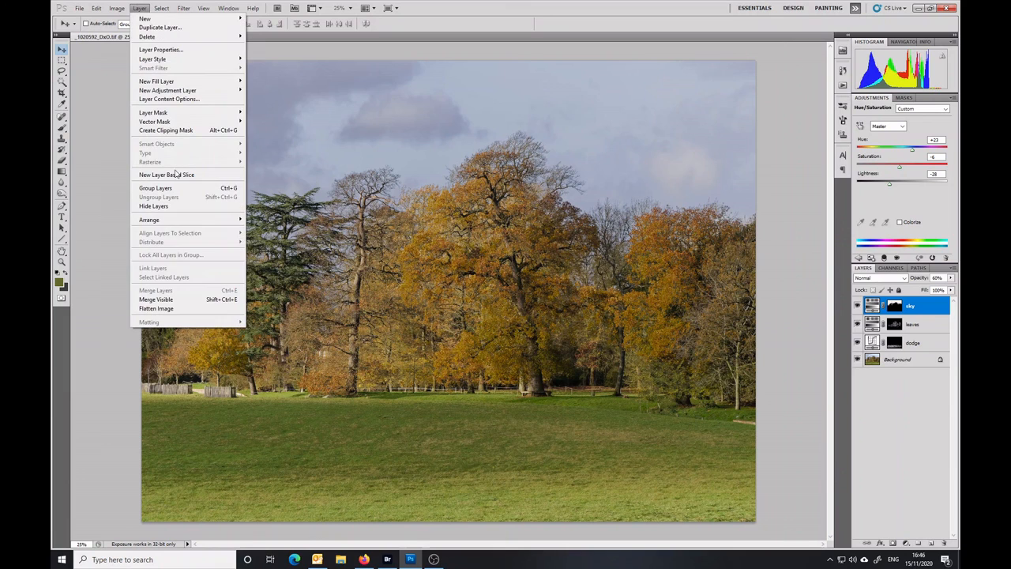
{"action": "left_click", "coordinate": [161, 308]}
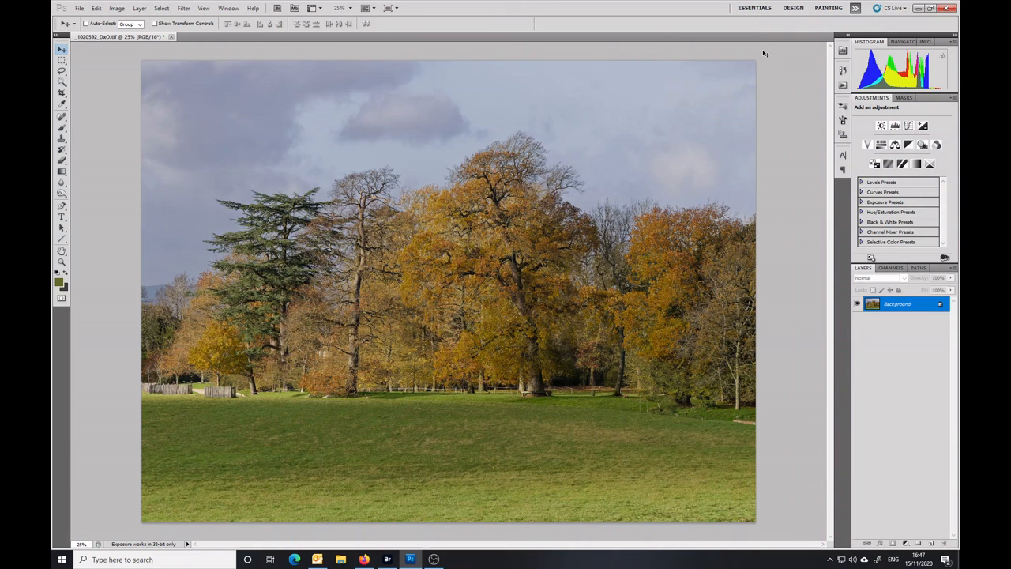
{"action": "left_click", "coordinate": [917, 8]}
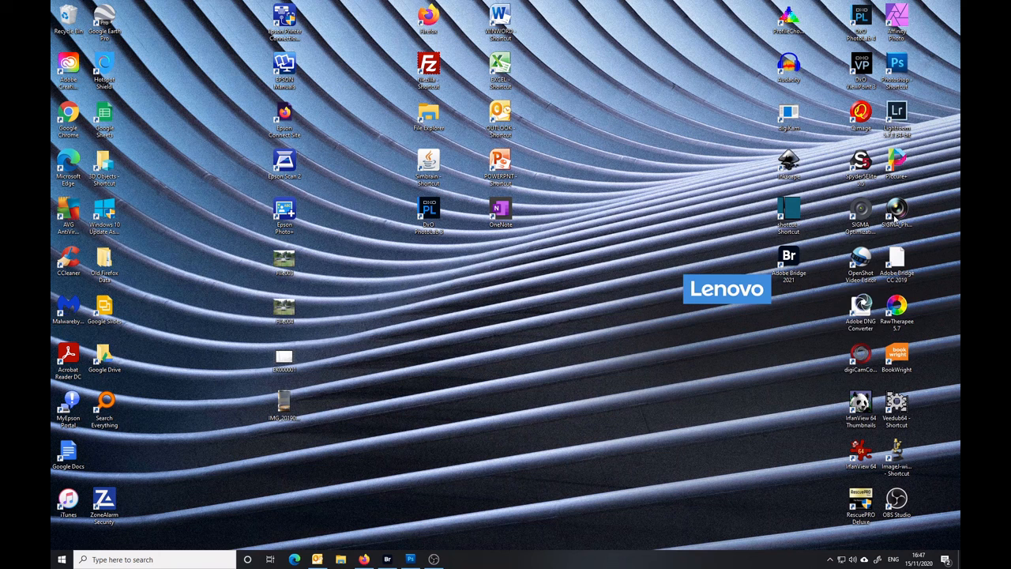
{"action": "left_click", "coordinate": [901, 508]}
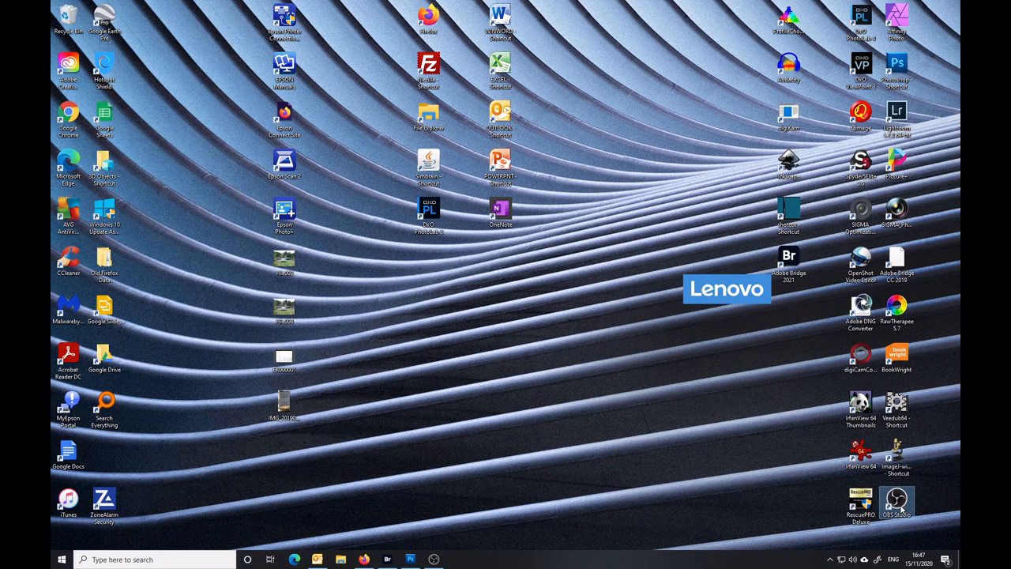